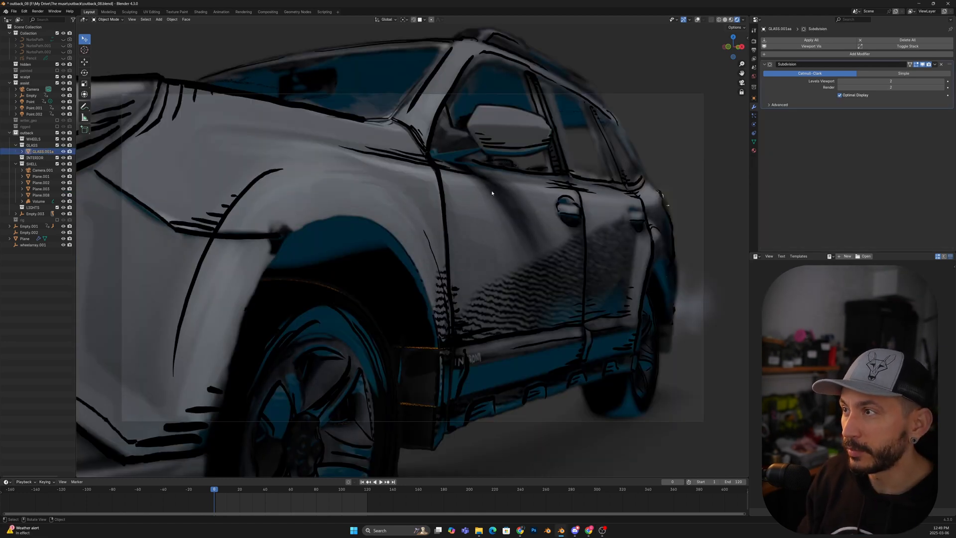
Select the scene camera and set its depth-of-field F-Stop to 0.1
middle_drag(490, 195, 430, 239)
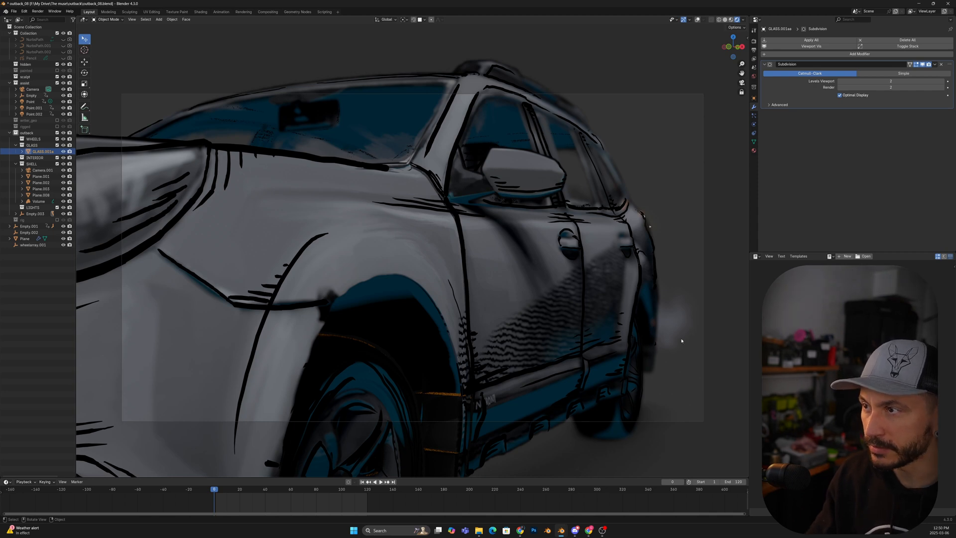
click(703, 326)
click(781, 119)
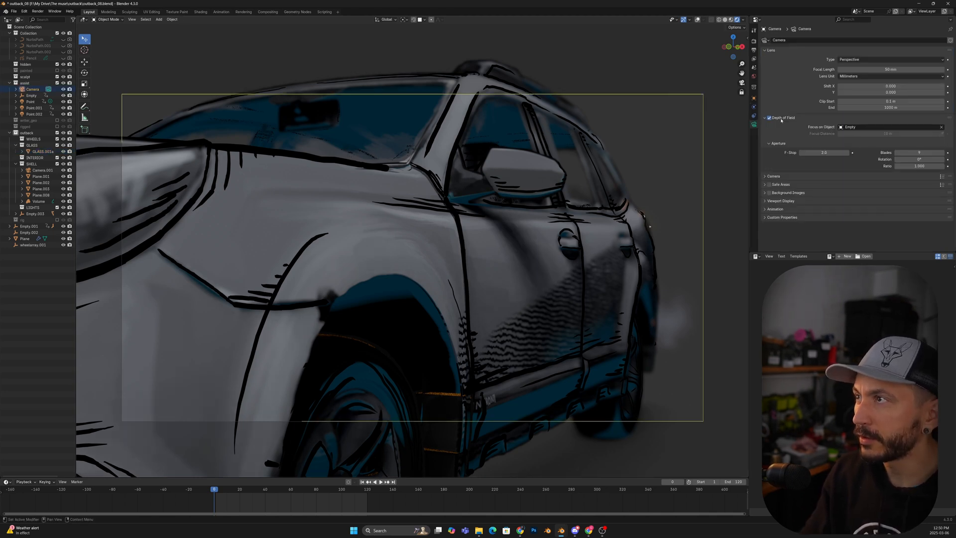
click(828, 153)
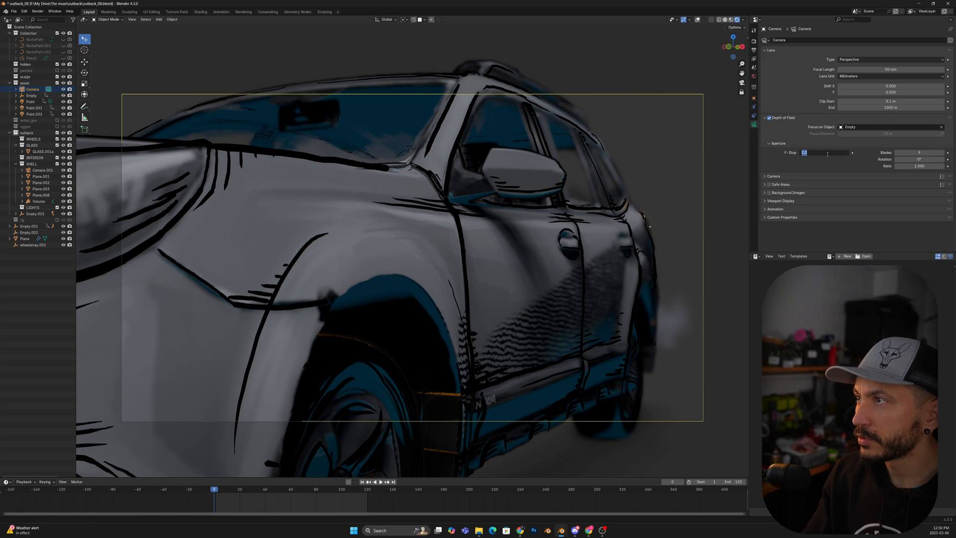
key(BackSpace)
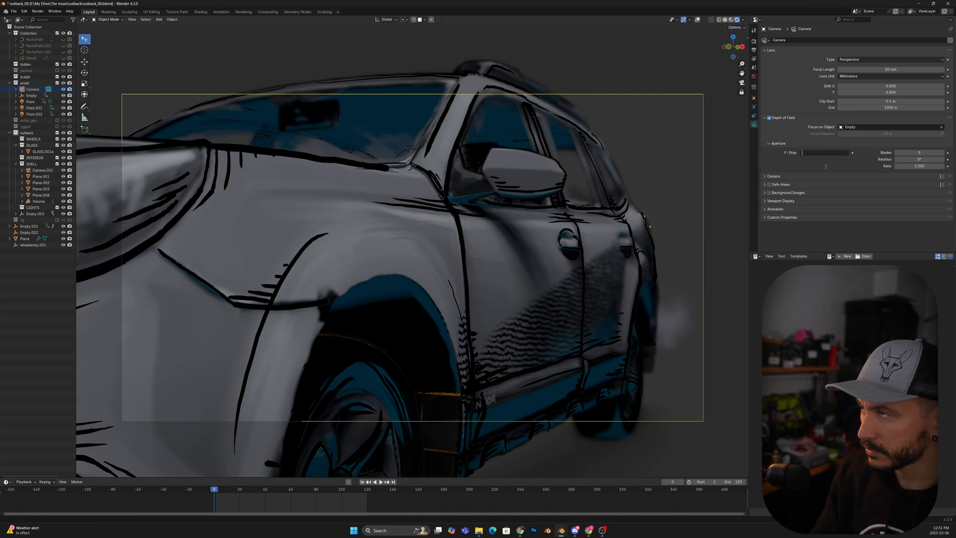
text(0.1)
key(Return)
Change the camera's depth-of-field F-Stop to 1.4 and view the car from further back
click(825, 154)
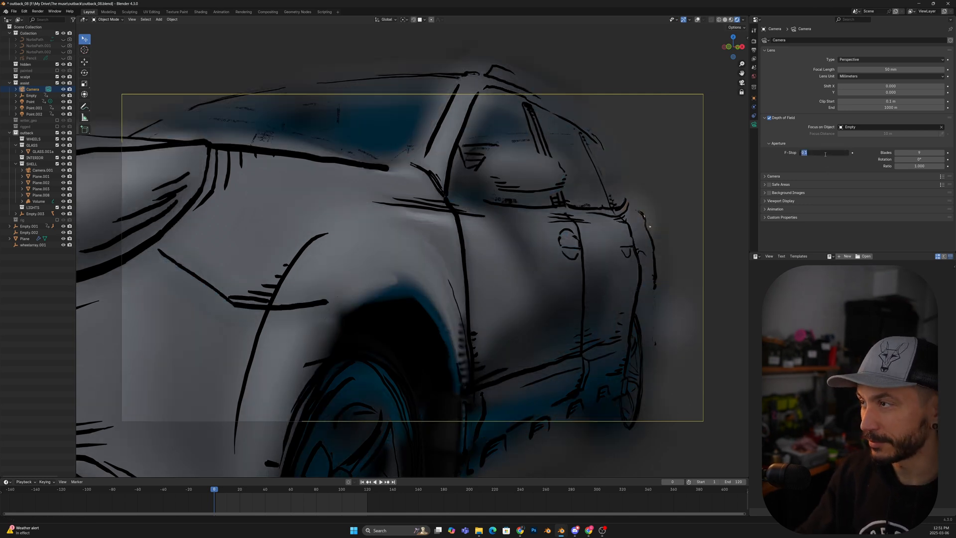
text(1.4)
key(Return)
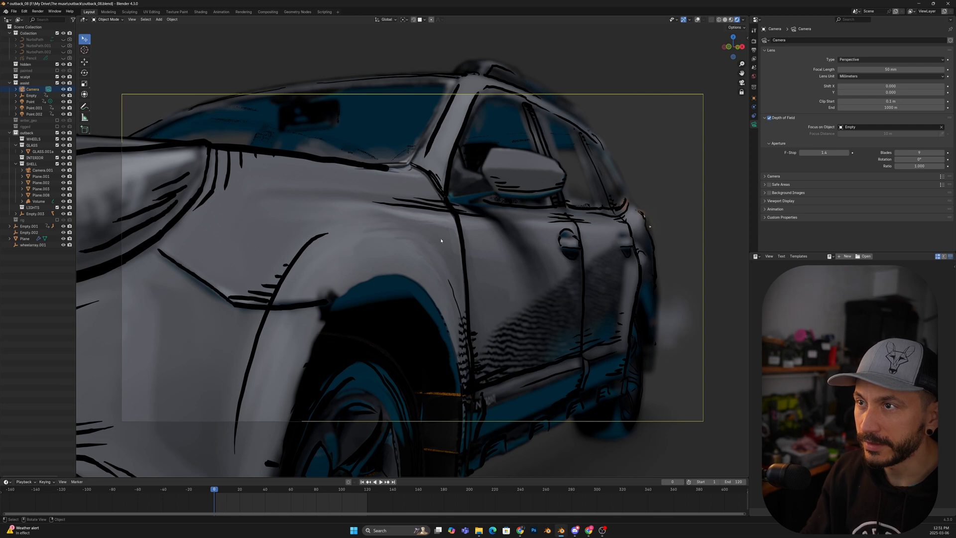
scroll(424, 245, down, 2)
middle_drag(423, 246, 436, 251)
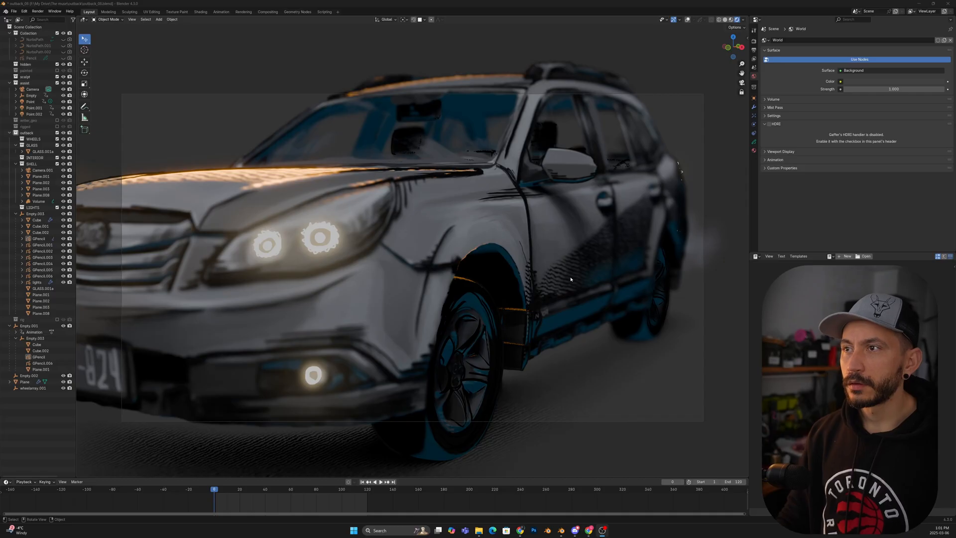
Select the car's Grease Pencil outlines and split the 3D viewport, making the new area a Geometry Node Editor
click(530, 209)
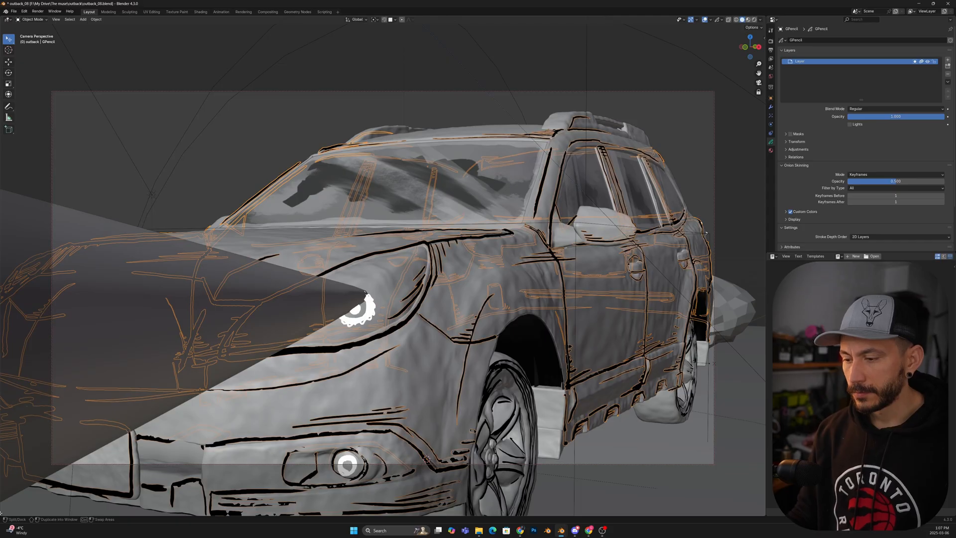
drag(1, 513, 375, 513)
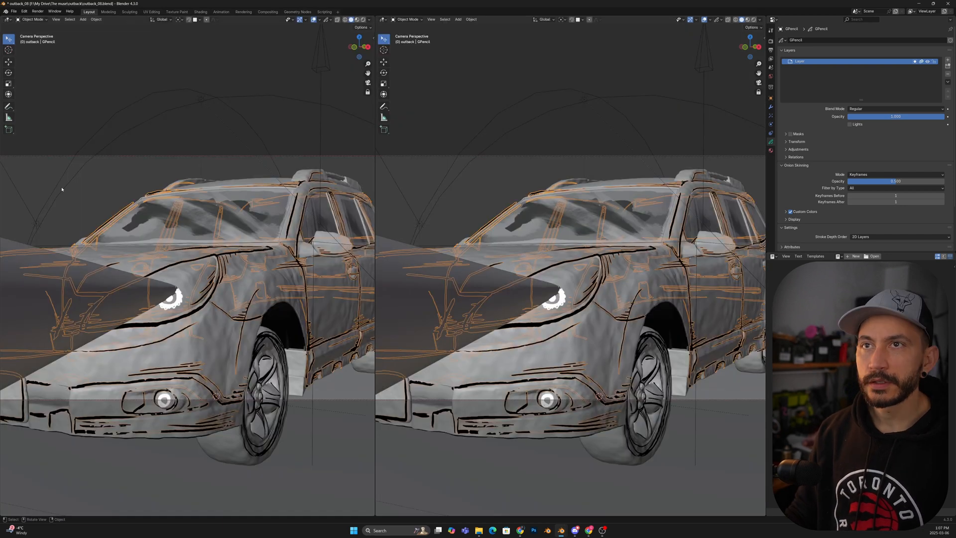
click(8, 20)
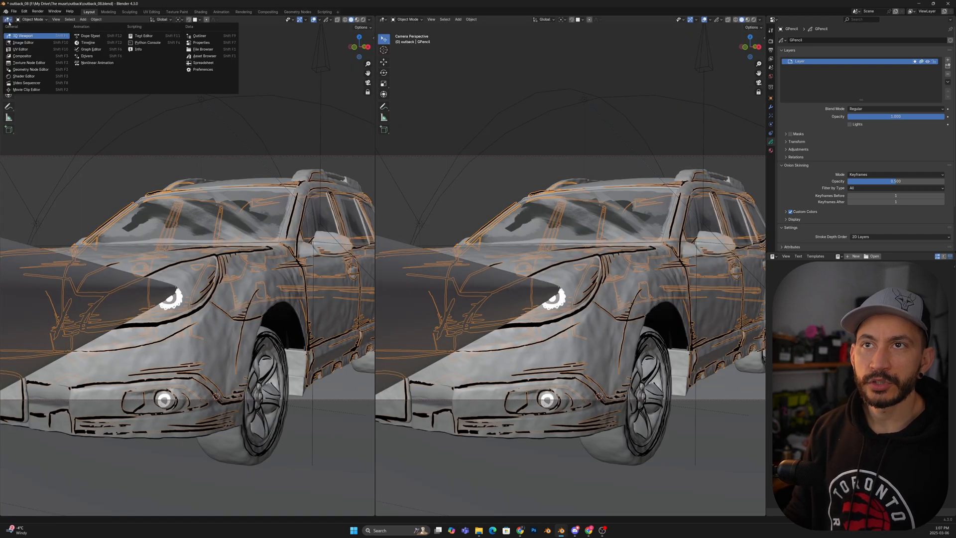
click(24, 76)
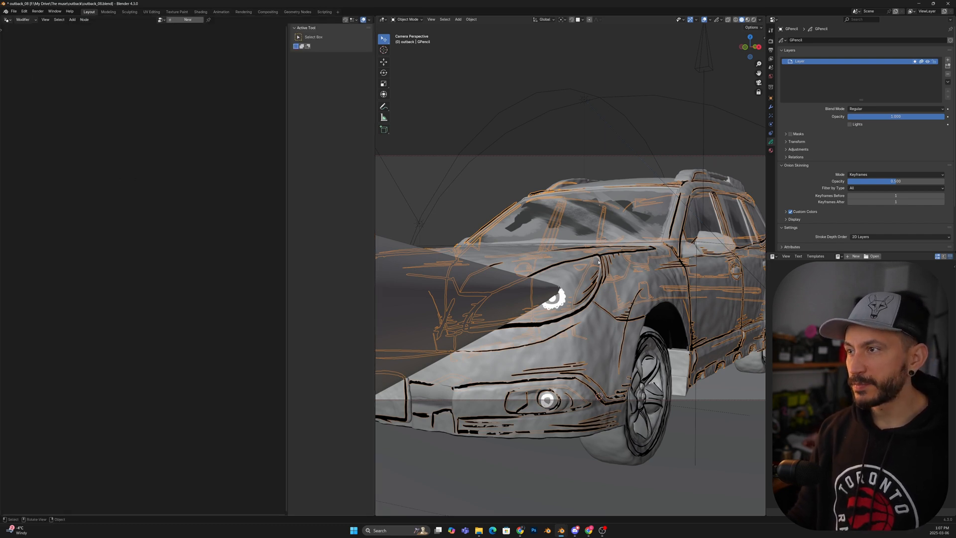
Create a new geometry node tree on the Grease Pencil object and hide the node editor's sidebar
click(170, 20)
middle_drag(169, 239, 234, 184)
scroll(135, 273, up, 5)
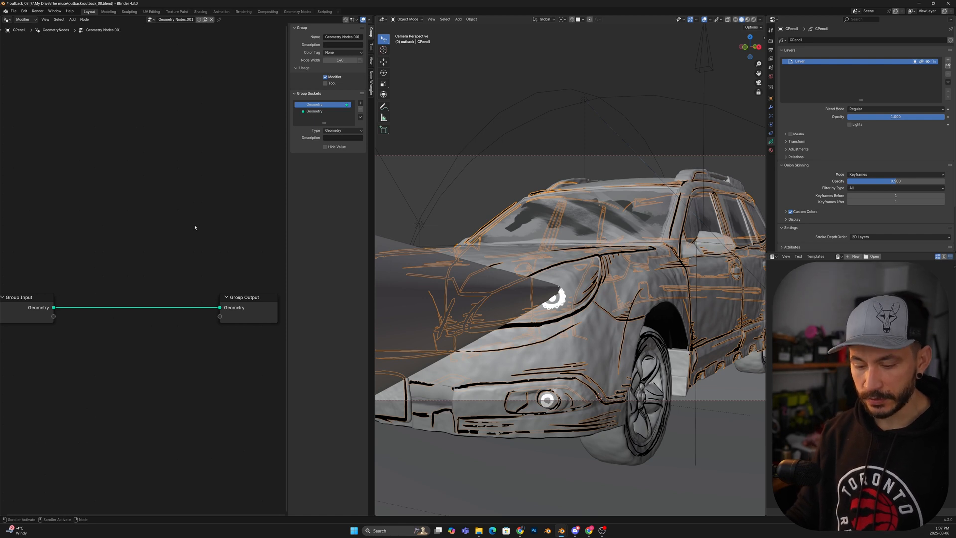
key(n)
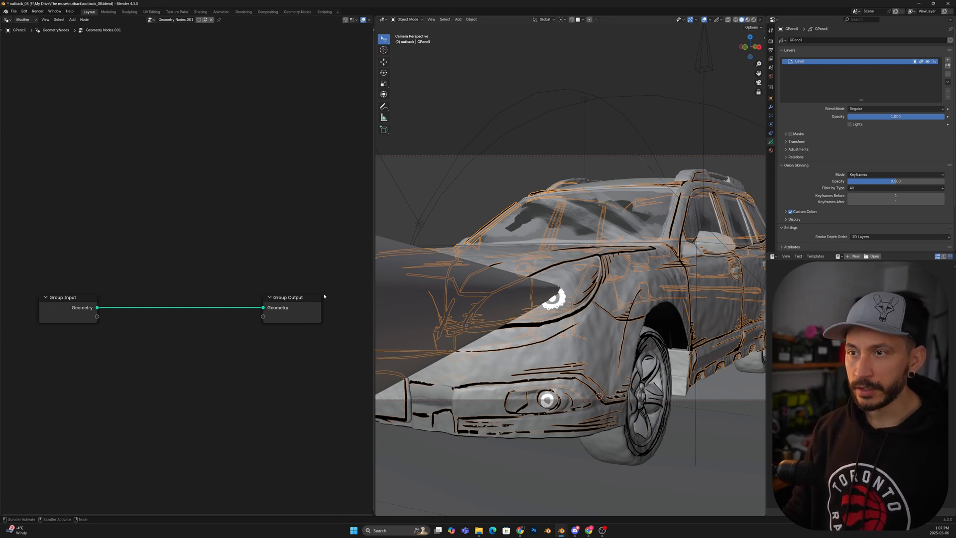
drag(72, 313, 73, 305)
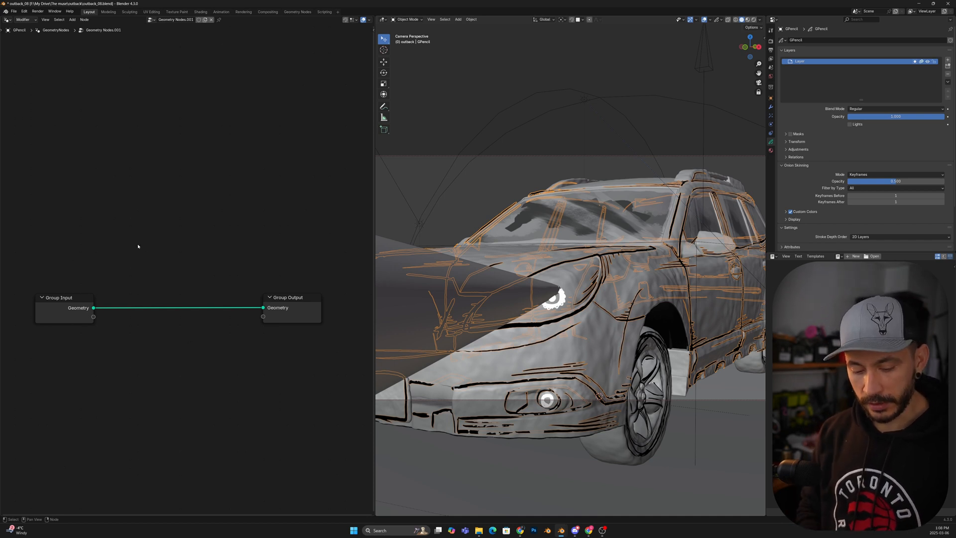
Add a Curve to Mesh node and wire it from the Group Input geometry through to the Group Output
key(shift+a)
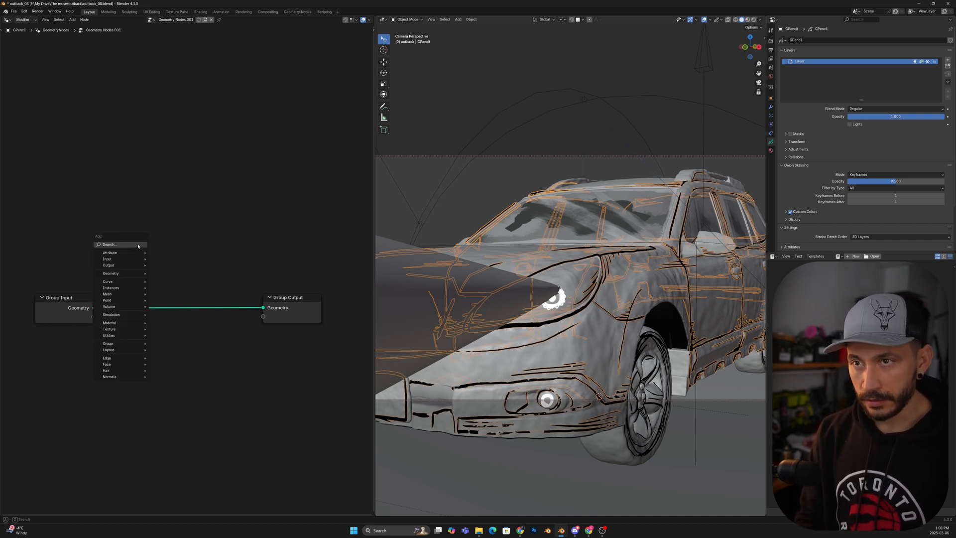
click(139, 245)
text(cu)
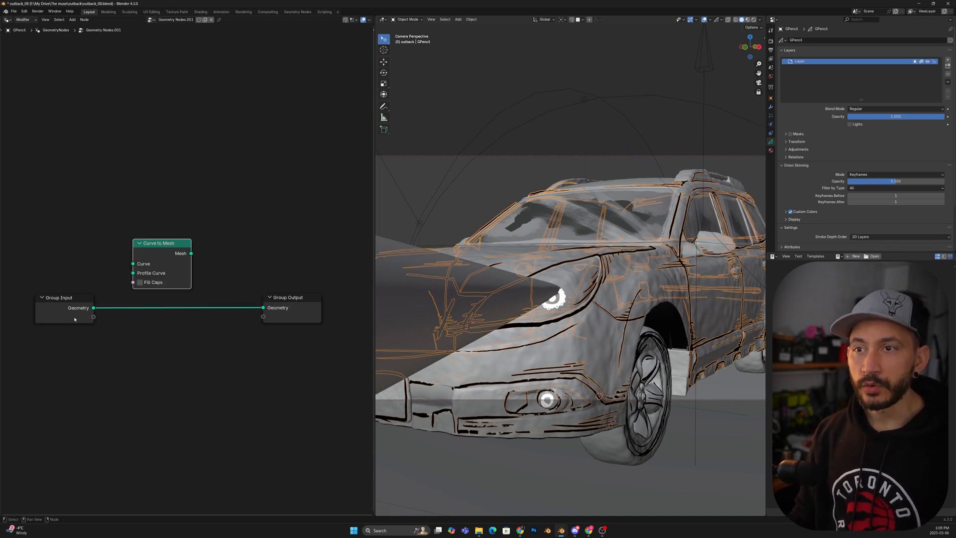
drag(61, 308, 54, 304)
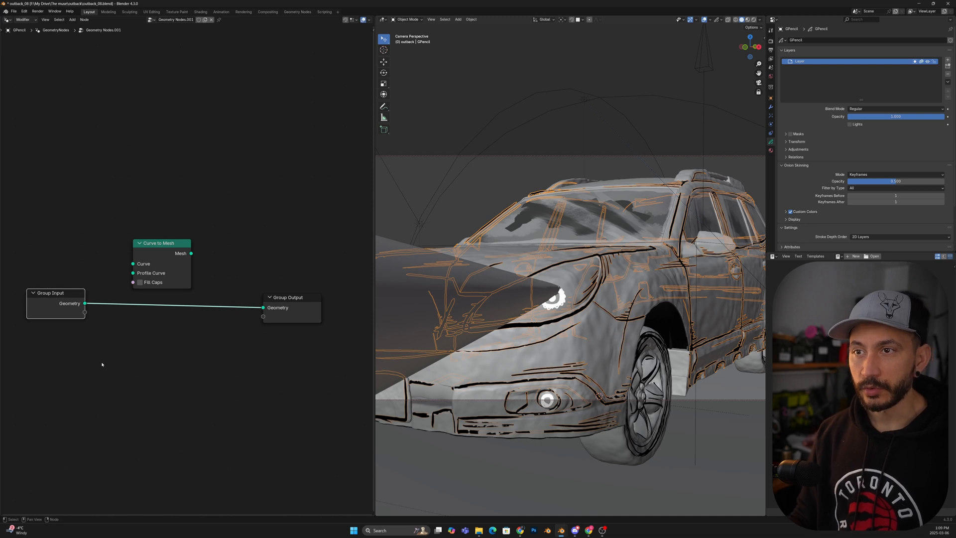
drag(85, 304, 135, 266)
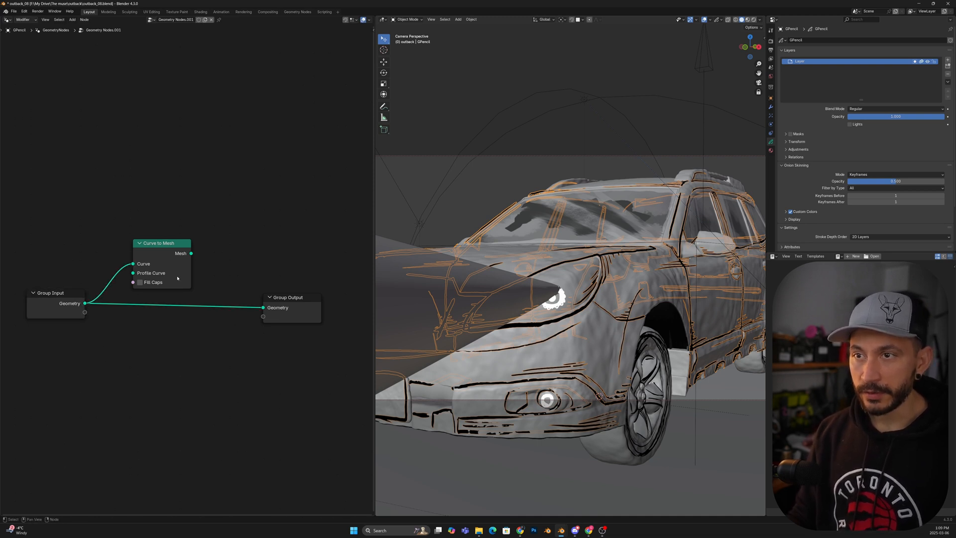
drag(191, 253, 263, 307)
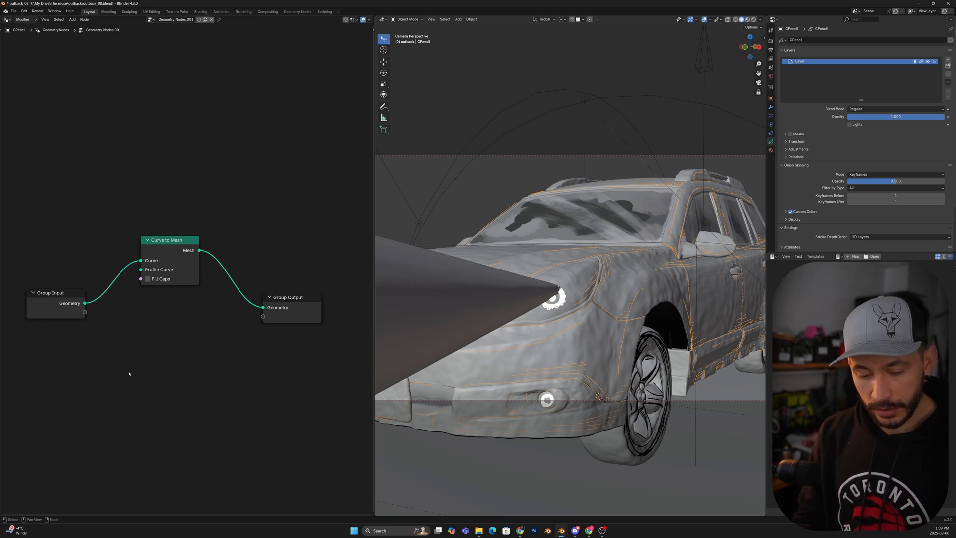
Add a Curve Circle node as the Profile Curve of Curve to Mesh and enable Fill Caps
key(shift+a)
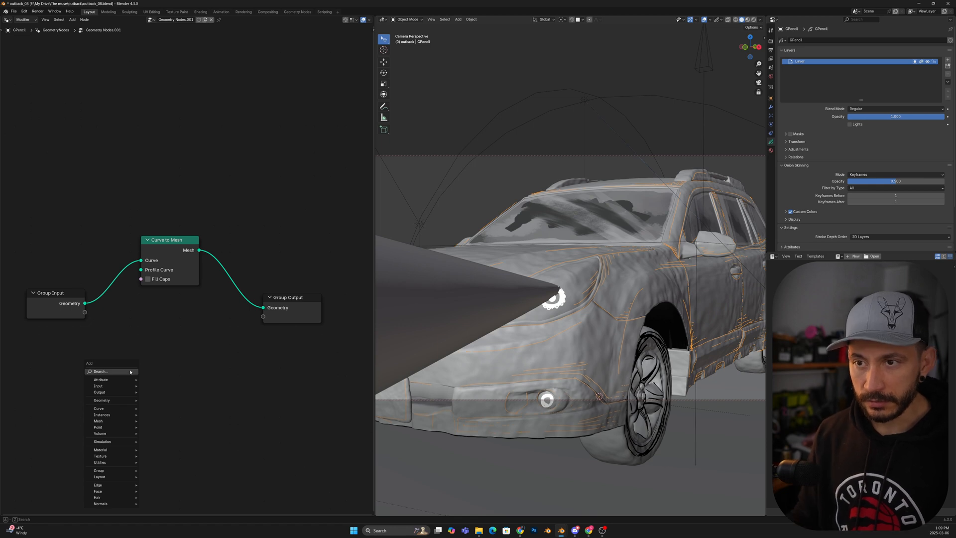
click(130, 372)
text(circ)
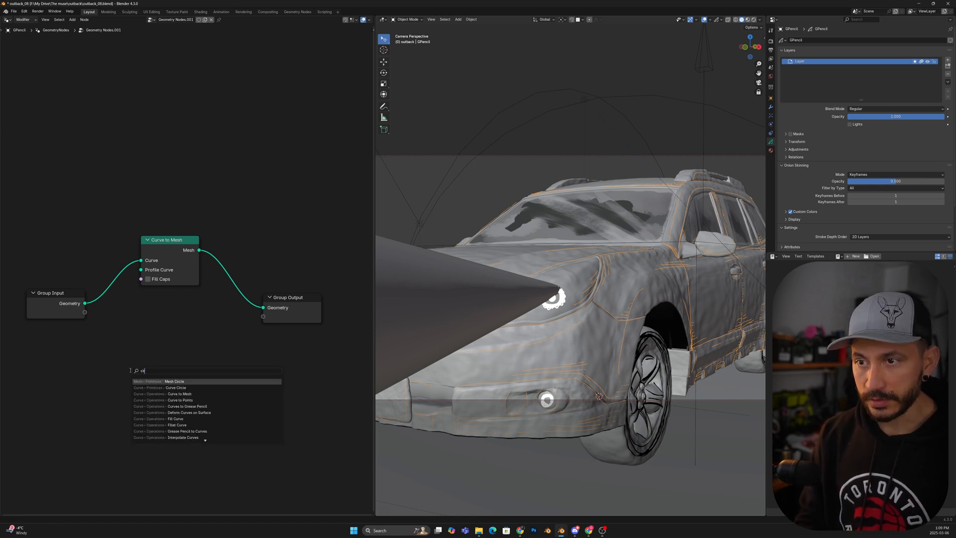
click(180, 387)
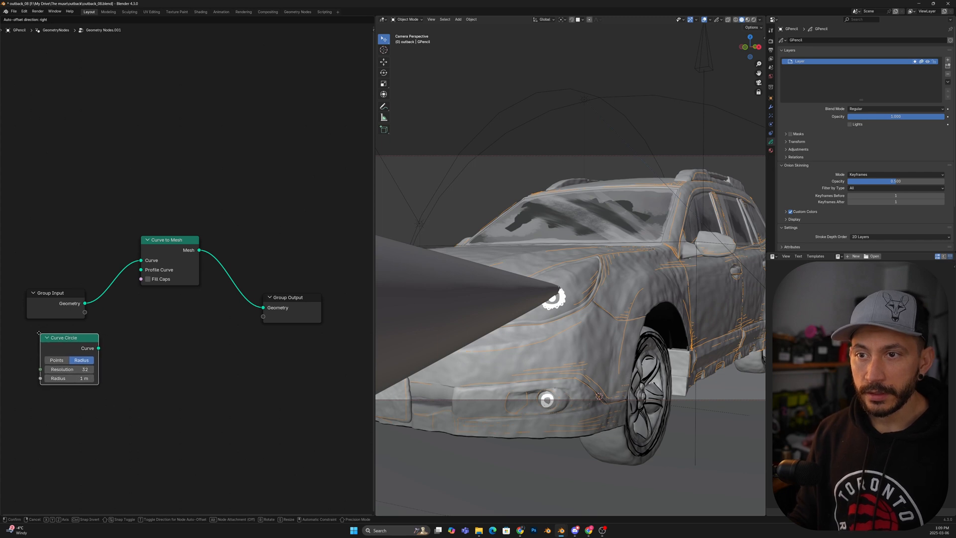
click(38, 335)
mouse_move(96, 347)
mouse_down()
mouse_move(120, 355)
mouse_move(142, 273)
mouse_up()
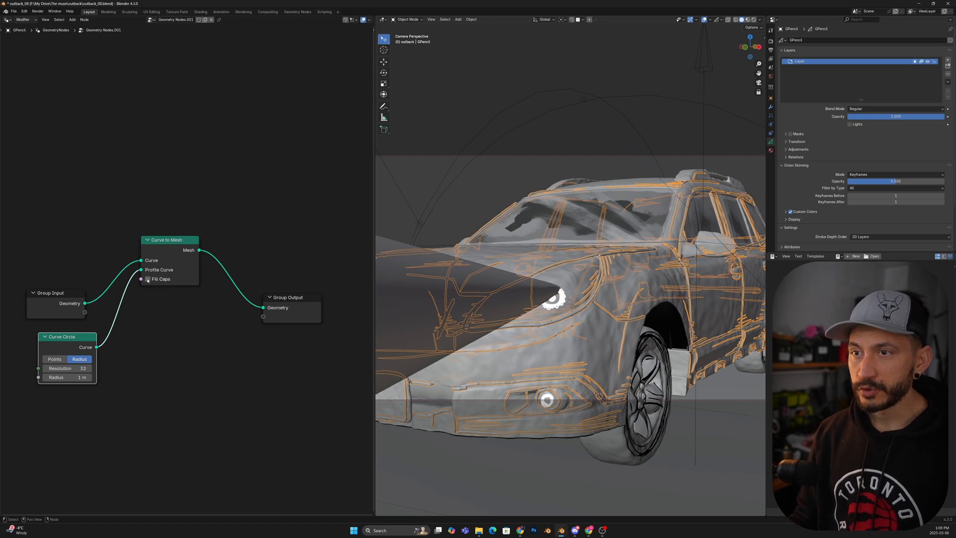
click(148, 280)
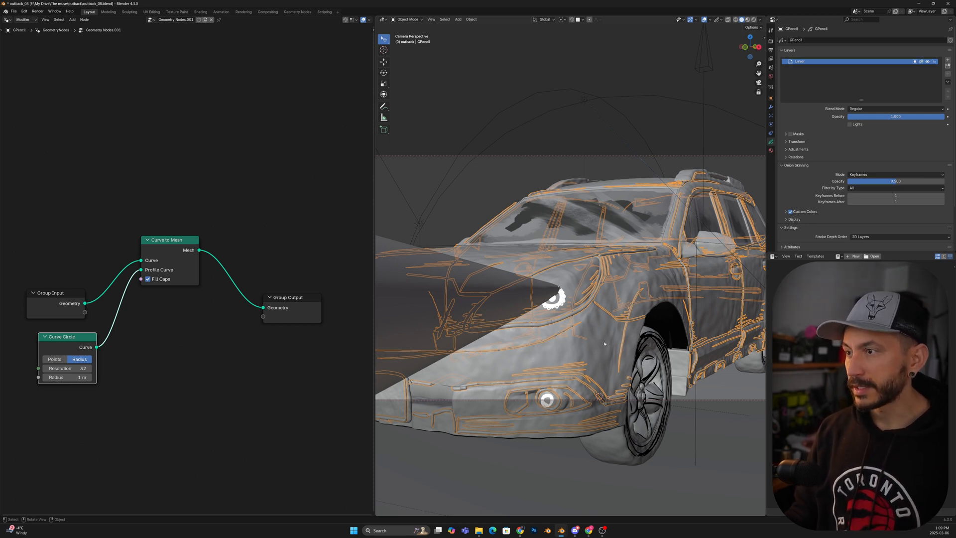
Switch the 3D viewport to rendered shading to inspect the meshed outlines on the car
middle_drag(607, 354, 603, 327)
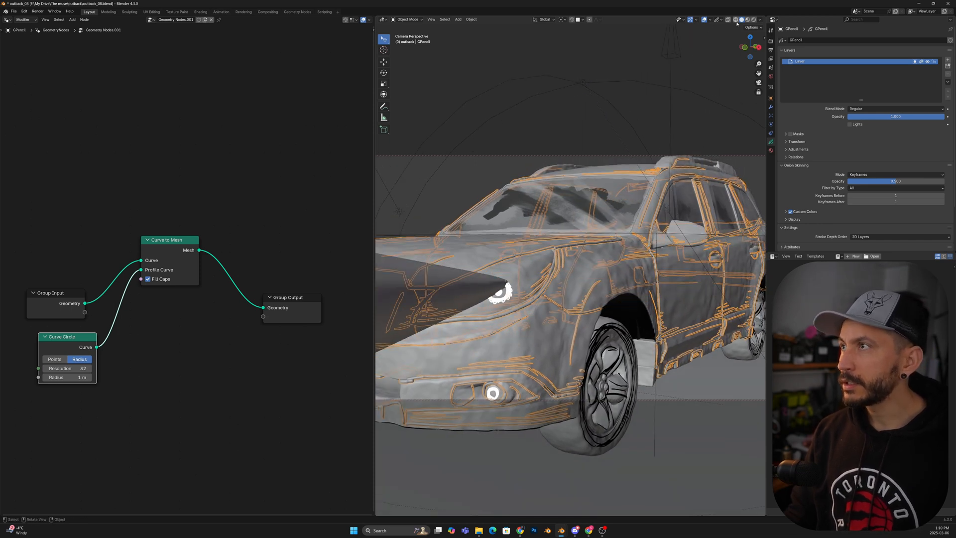
click(754, 19)
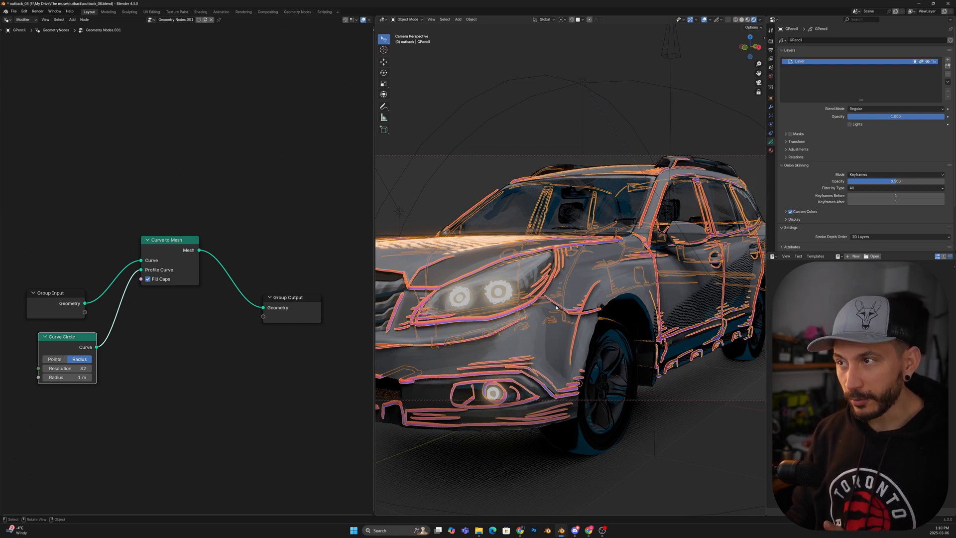
shift+middle_drag(536, 330, 556, 320)
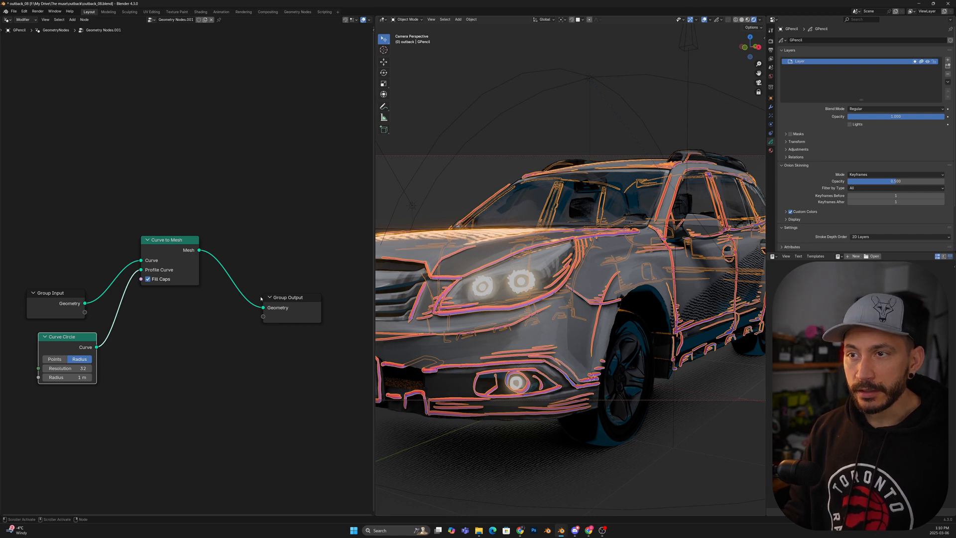
Insert a Set Material node between Curve to Mesh and the Group Output
click(251, 253)
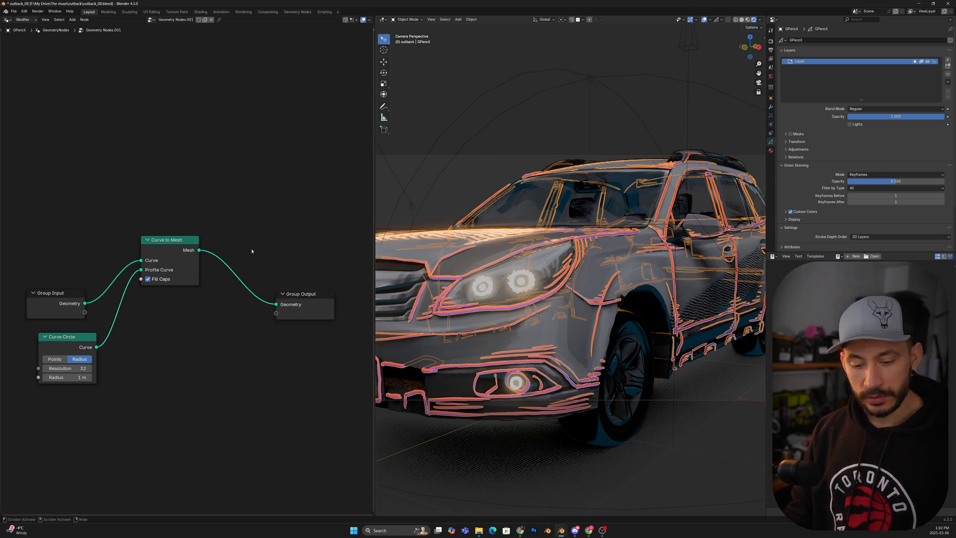
key(shift+a)
click(255, 246)
text(set)
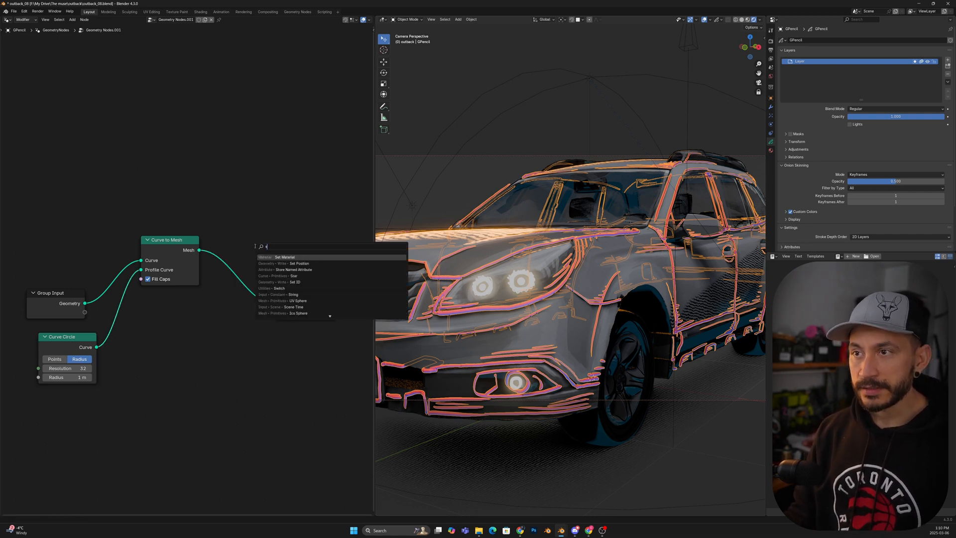
click(281, 257)
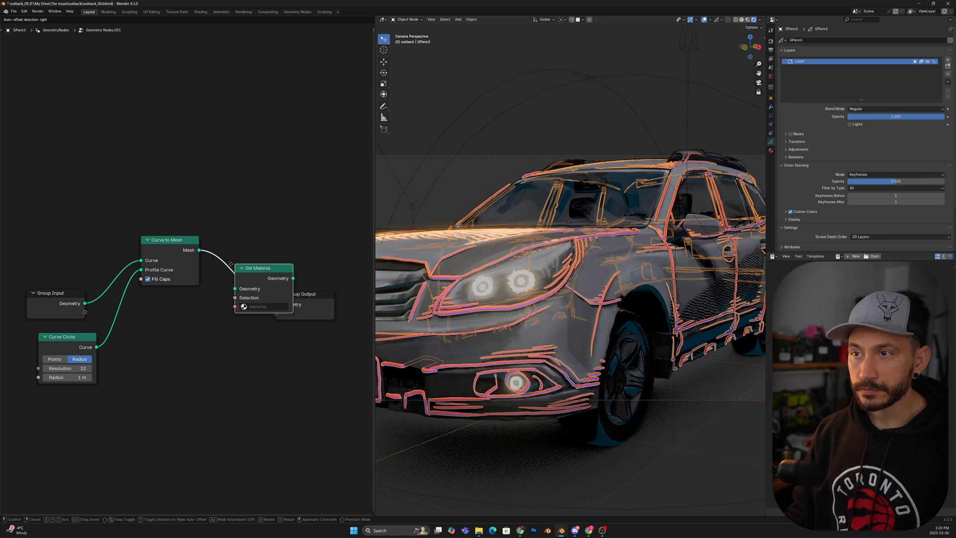
click(225, 256)
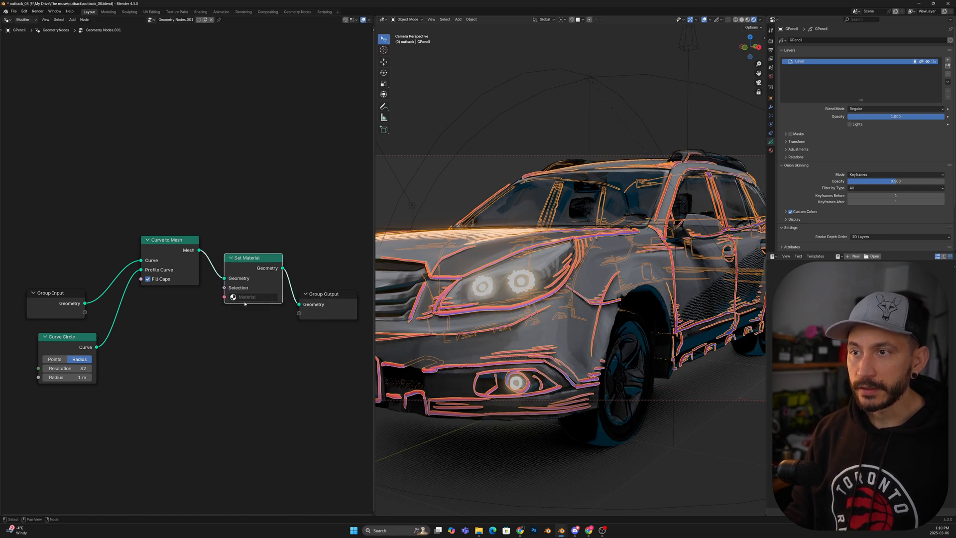
Assign the Outline material in the Set Material node and deselect everything in the viewport
click(238, 298)
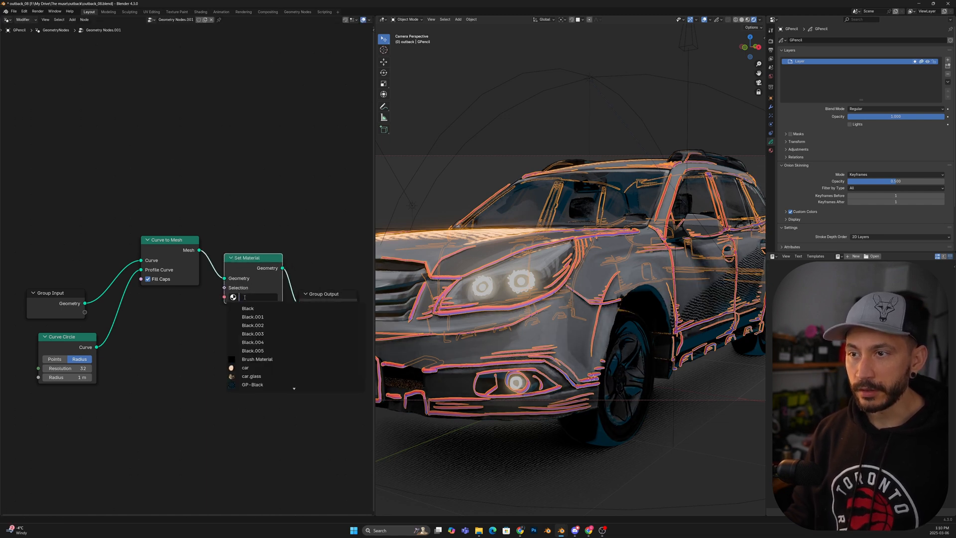
text(out)
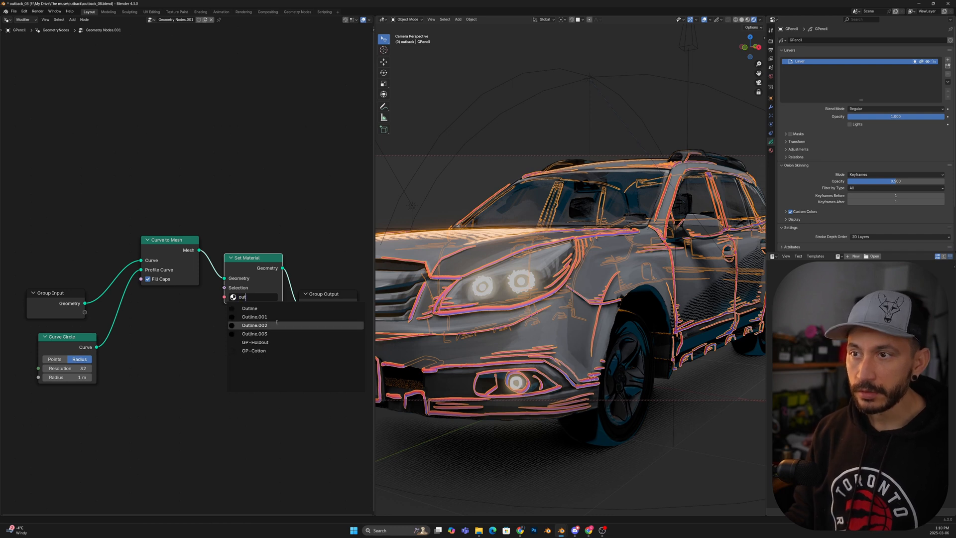
click(251, 309)
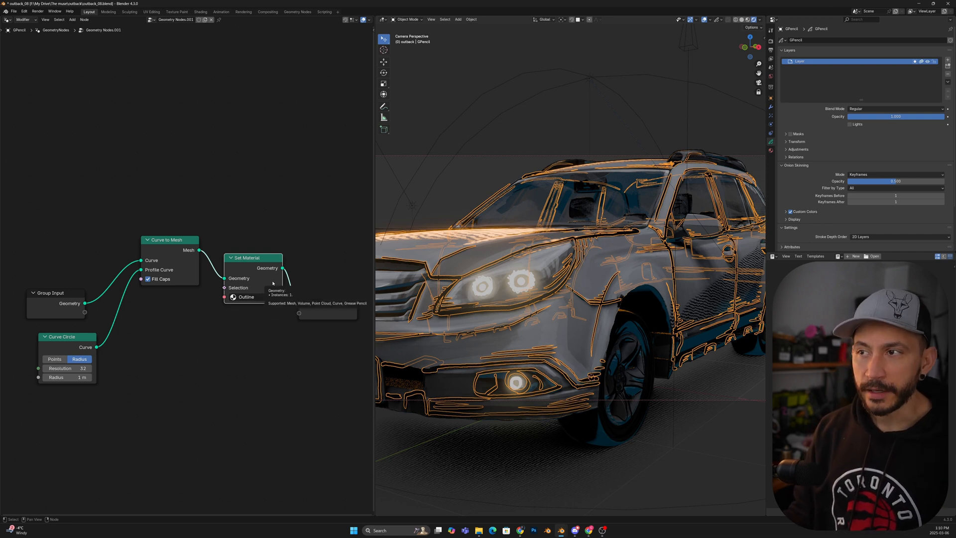
key(alt+a)
scroll(699, 257, down, 3)
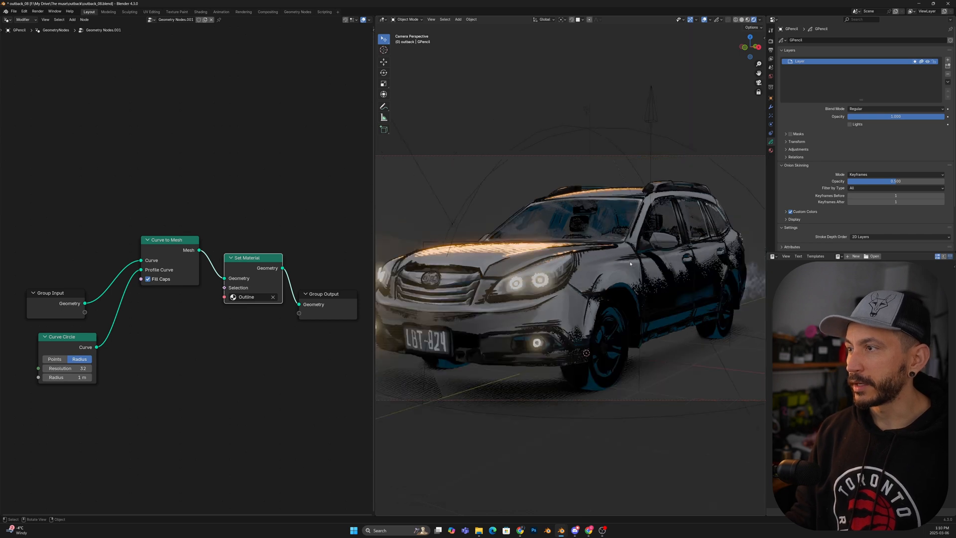
Examine the meshed outlines around the car's front fender, wheel arch and headlight from several angles
middle_drag(695, 285, 641, 279)
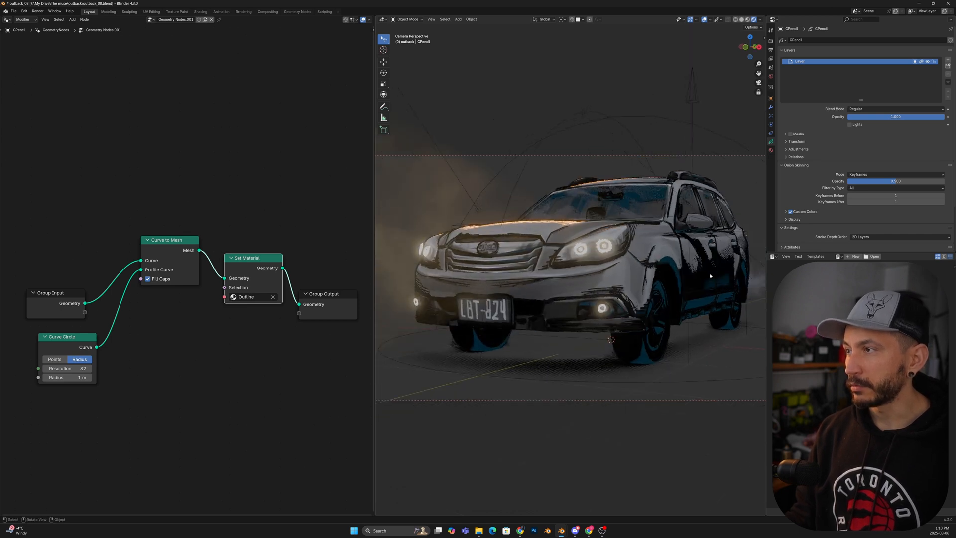
scroll(707, 270, up, 3)
scroll(557, 293, up, 3)
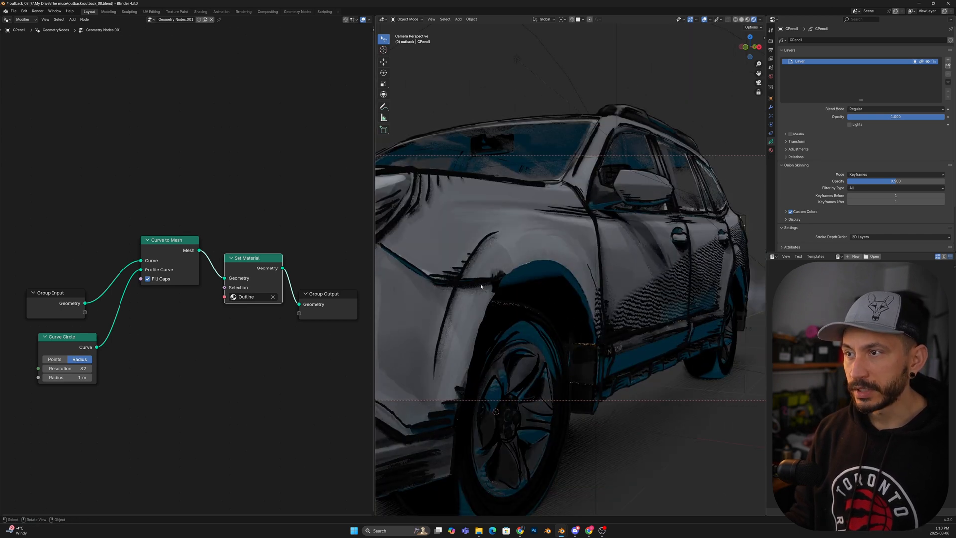
click(602, 294)
middle_drag(641, 300, 701, 273)
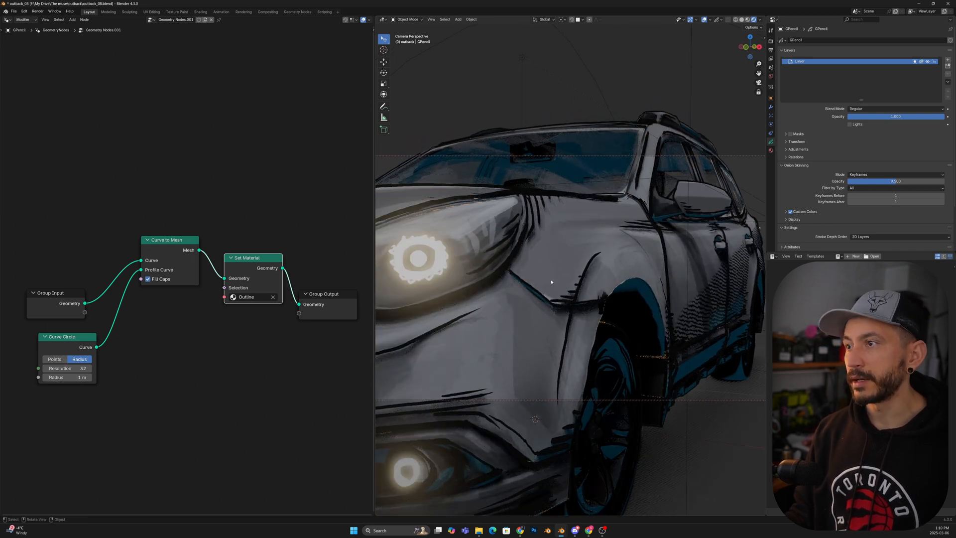
Draw a freehand test stroke on the front bumper with the Grease Pencil object in Draw Mode, undo it and return to Object Mode
click(561, 309)
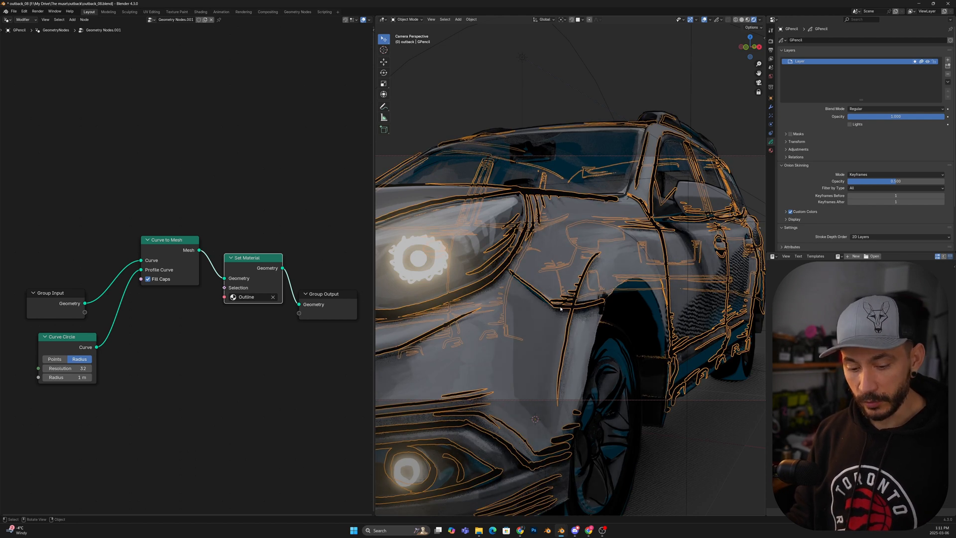
key(ctrl+Tab)
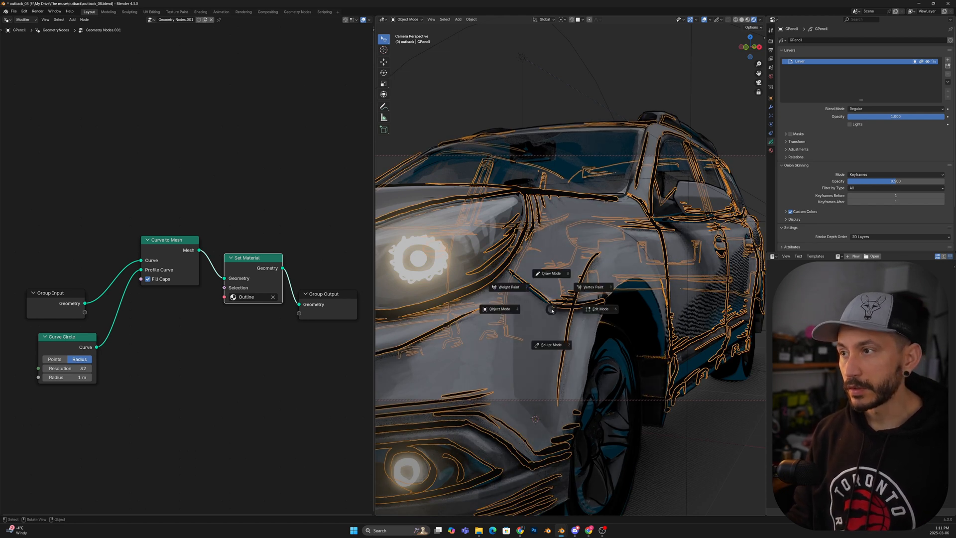
click(554, 274)
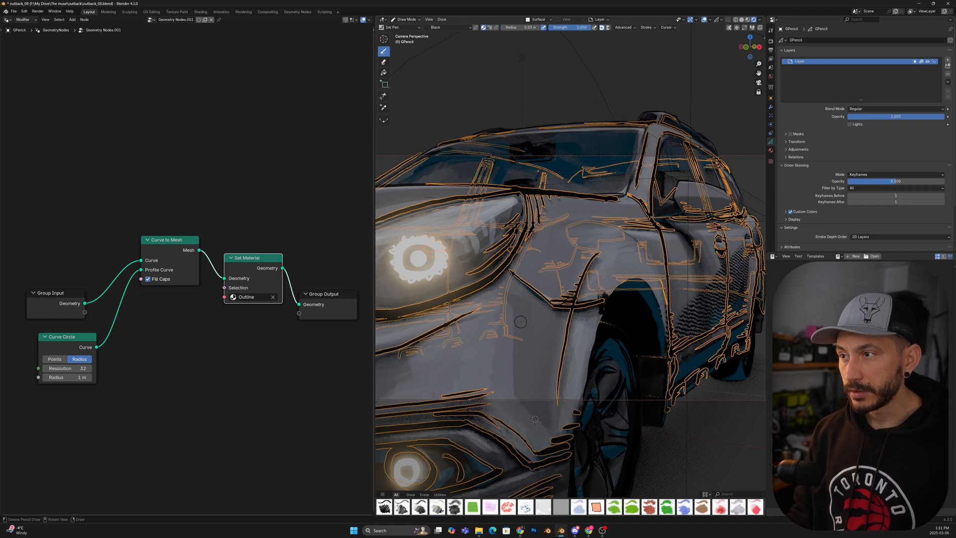
mouse_move(528, 324)
mouse_down()
mouse_move(541, 359)
mouse_move(503, 371)
mouse_move(418, 366)
mouse_move(467, 396)
mouse_move(511, 398)
mouse_up()
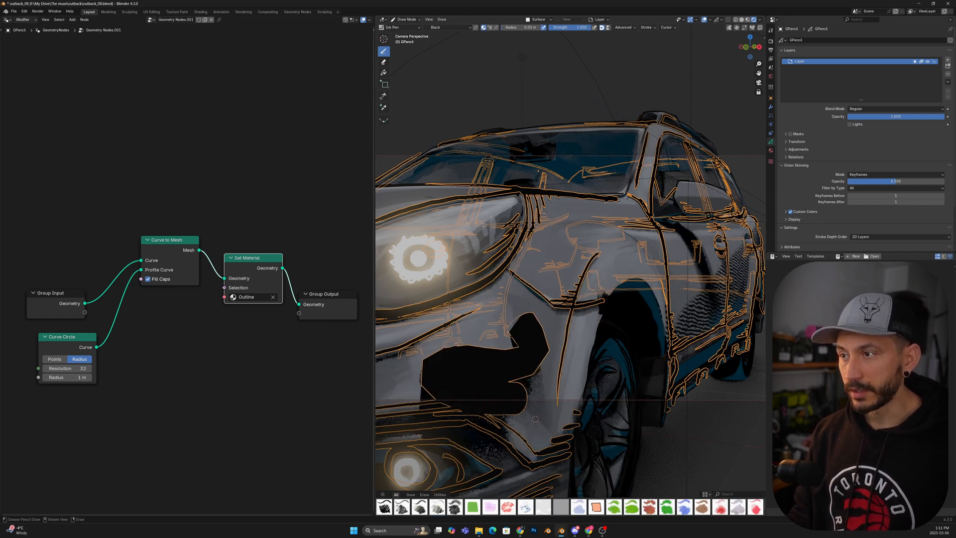
key(ctrl+z)
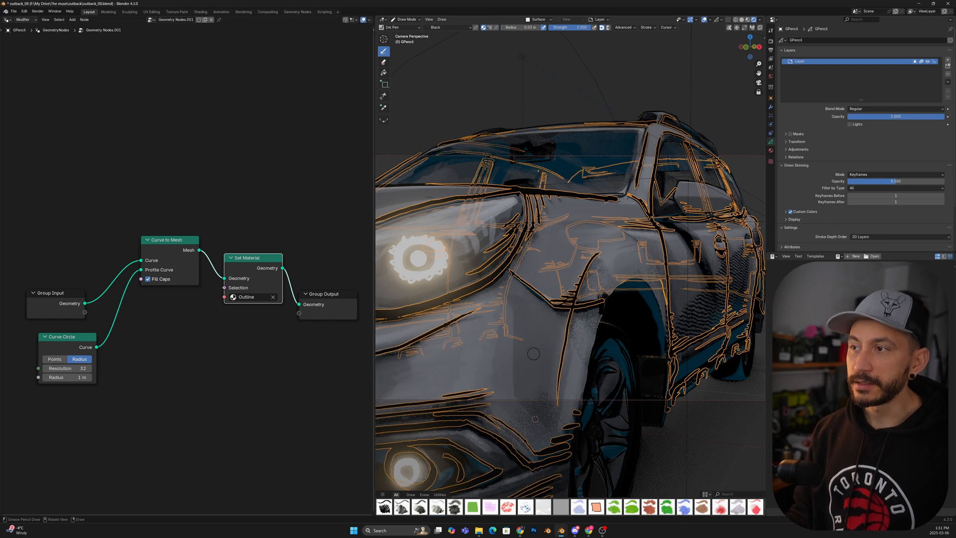
key(ctrl+Tab)
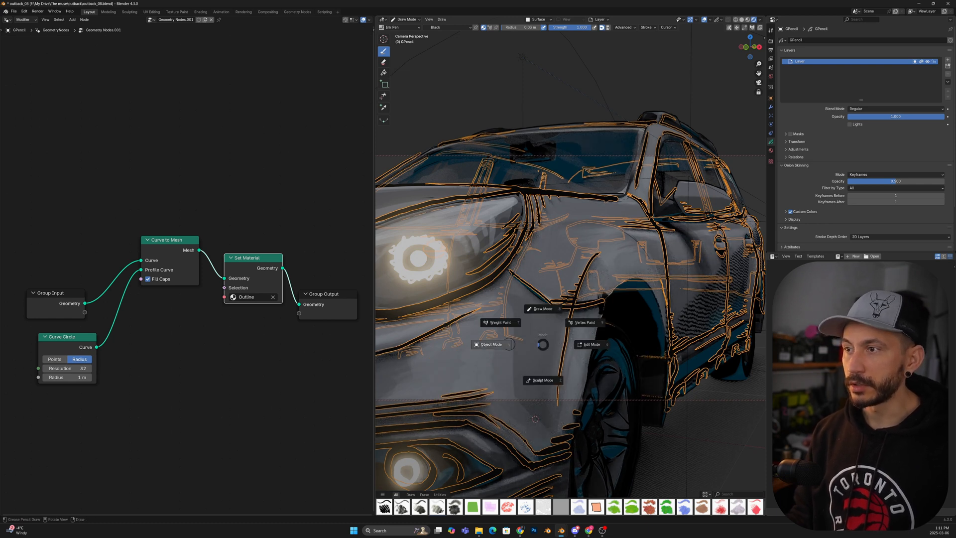
click(492, 344)
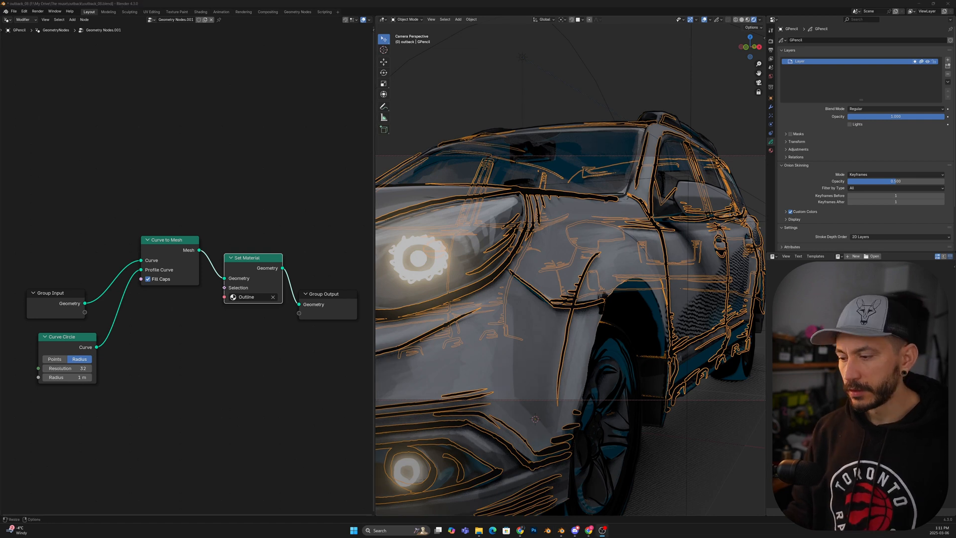
Turn off Use Lights in the visibility settings of the Grease Pencil outline object
scroll(590, 336, up, 4)
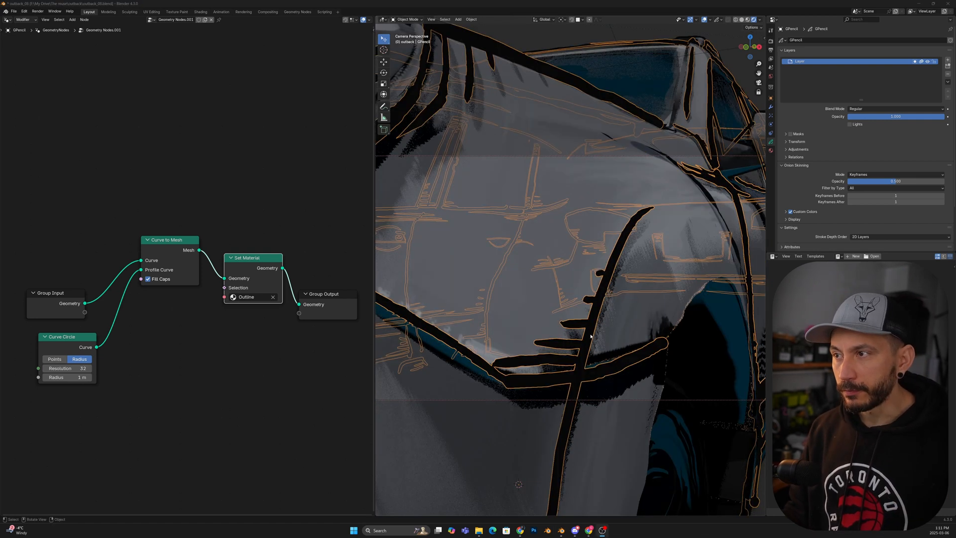
scroll(602, 343, up, 2)
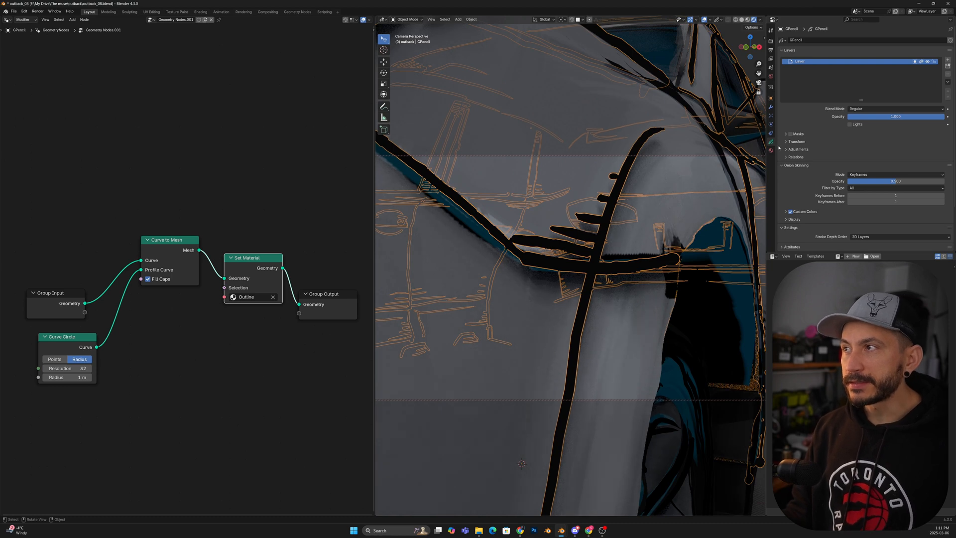
click(771, 99)
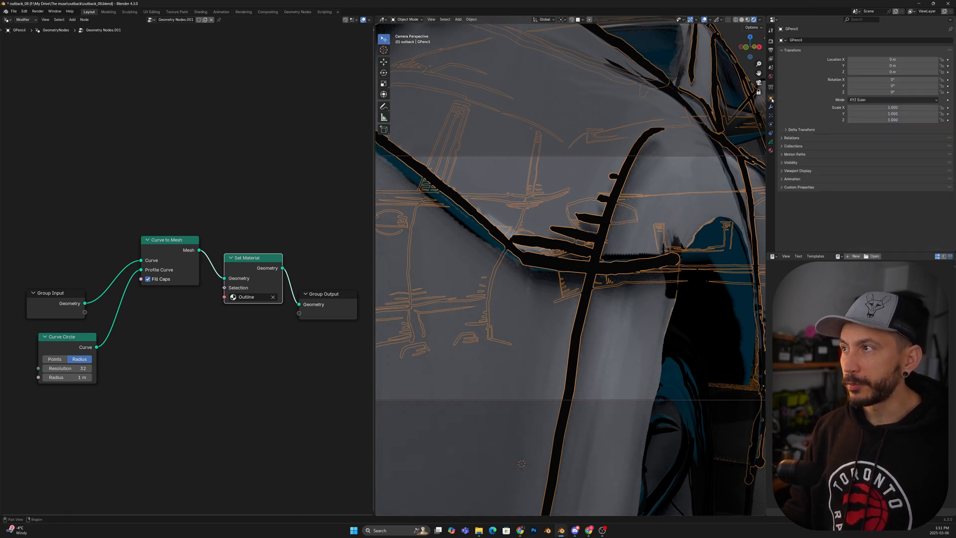
click(792, 163)
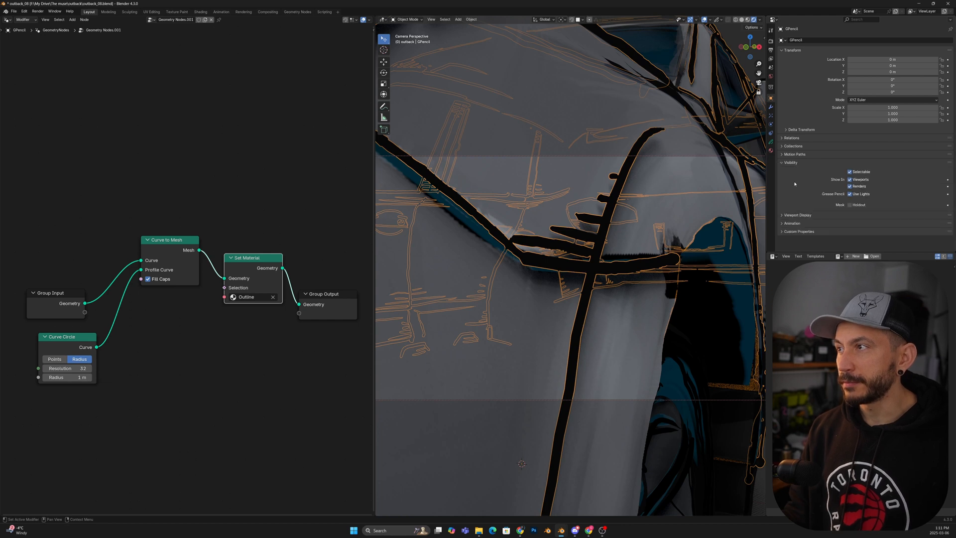
click(850, 194)
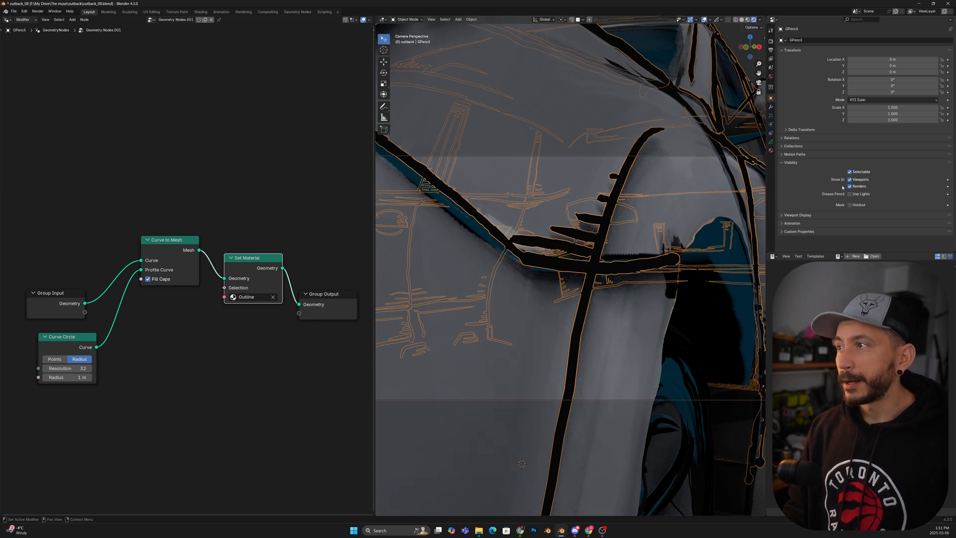
Compare the visibility options of the car body mesh near the wheel arch, then reselect the Grease Pencil outlines
click(636, 321)
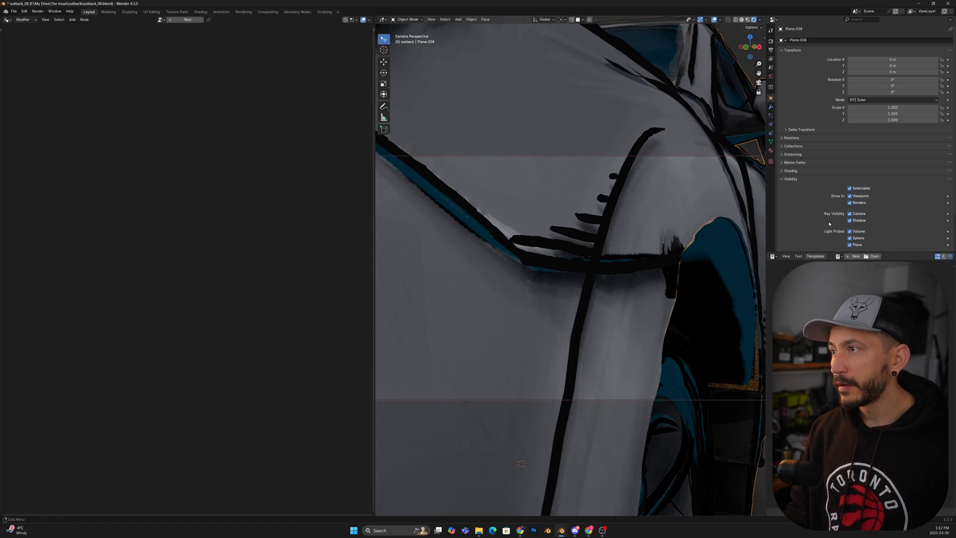
scroll(859, 199, down, 1)
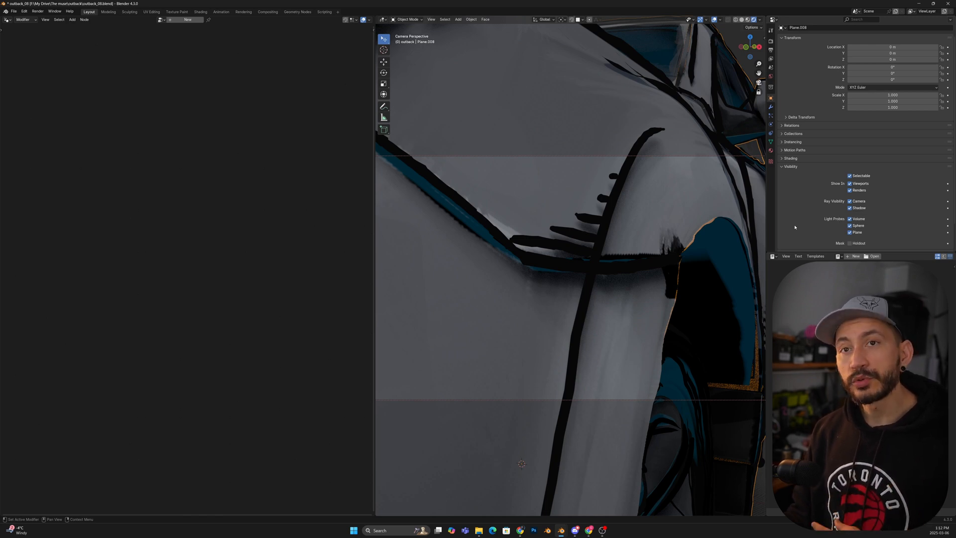
click(654, 265)
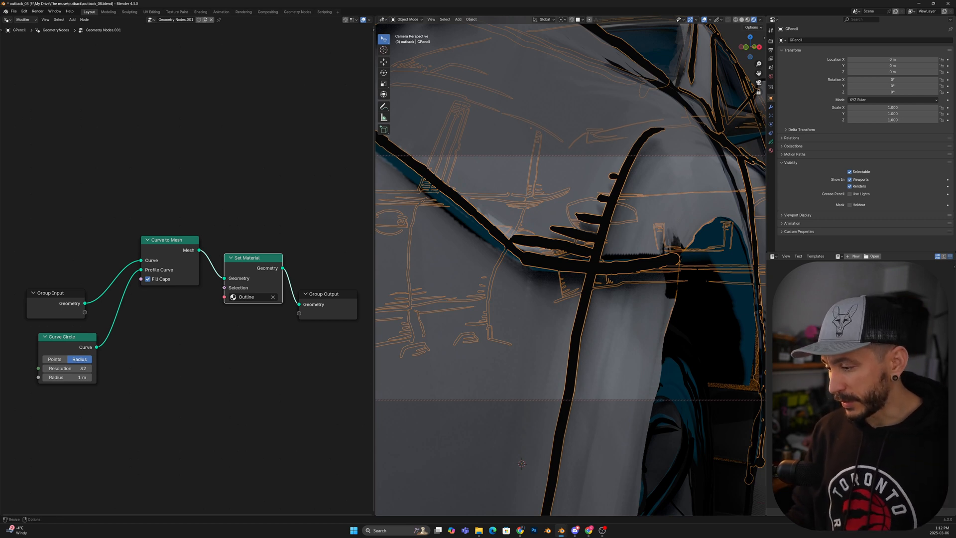
Rename the geometry node group as tutorial_nodes and remove the GeometryNodes modifier from the Grease Pencil object
double_click(176, 19)
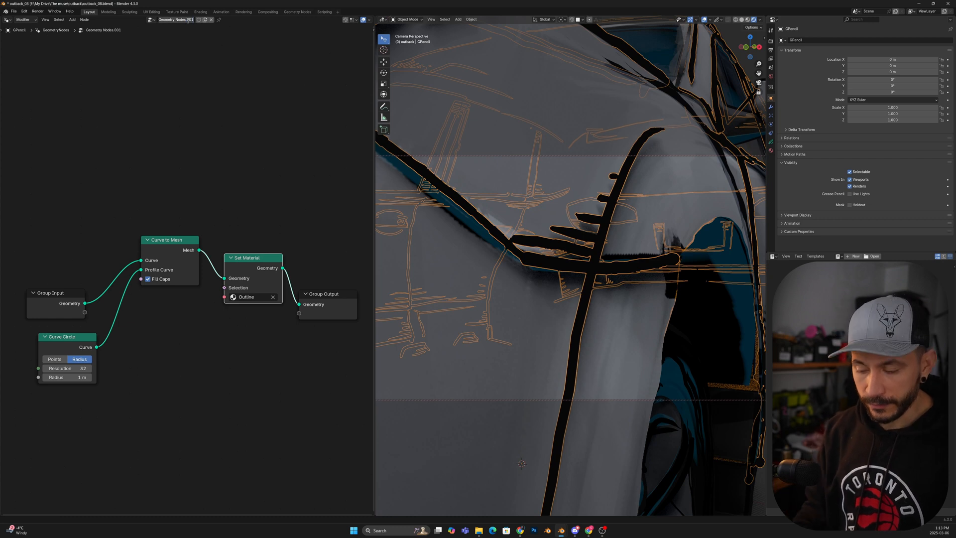
key(BackSpace)
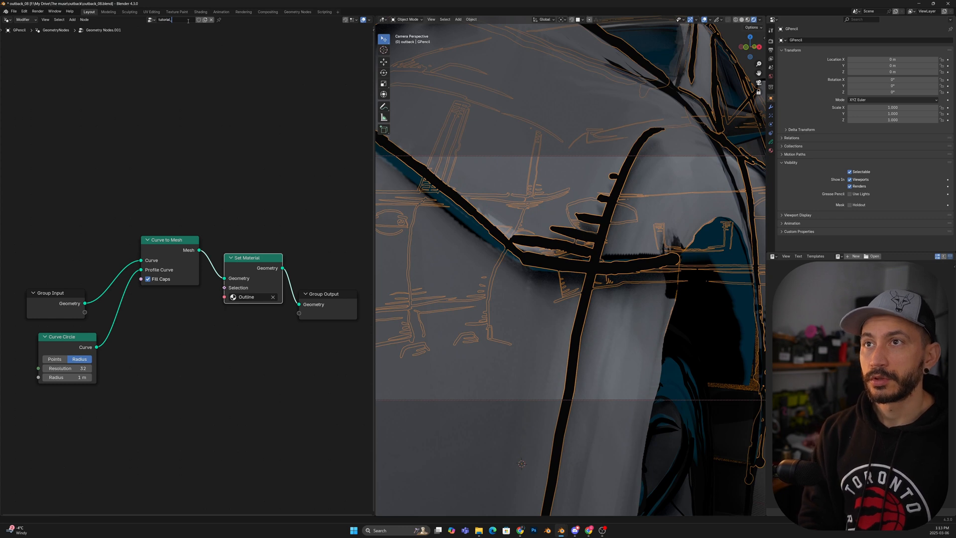
text(tutorial_nodes)
key(Return)
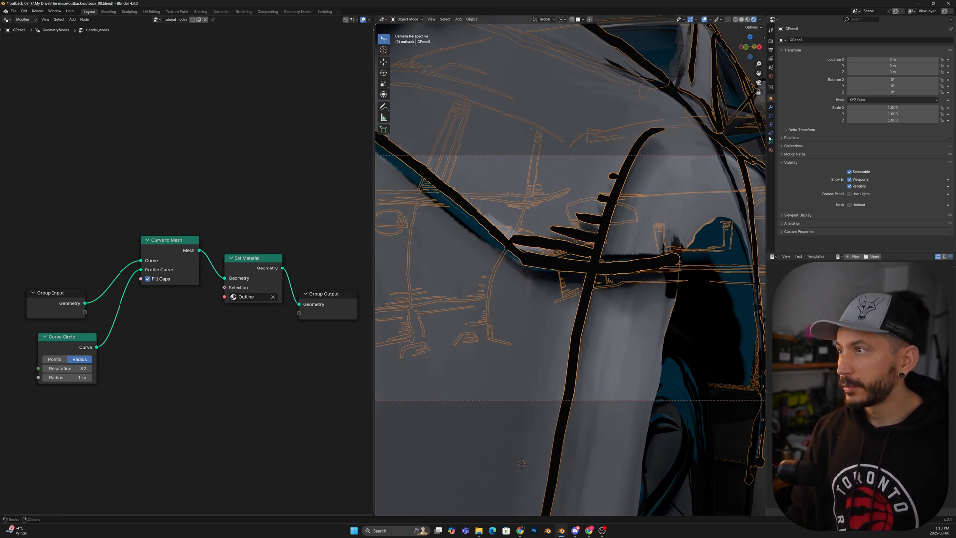
click(771, 107)
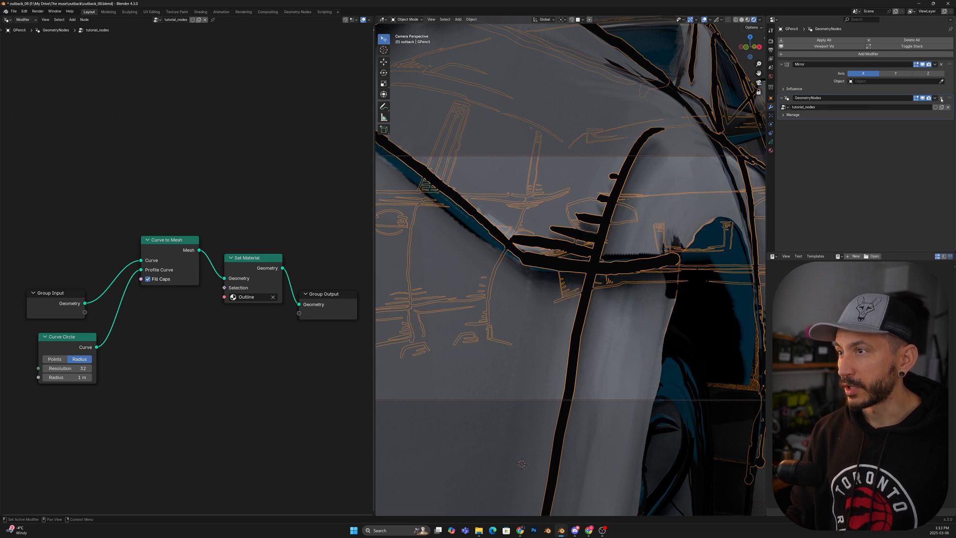
click(942, 99)
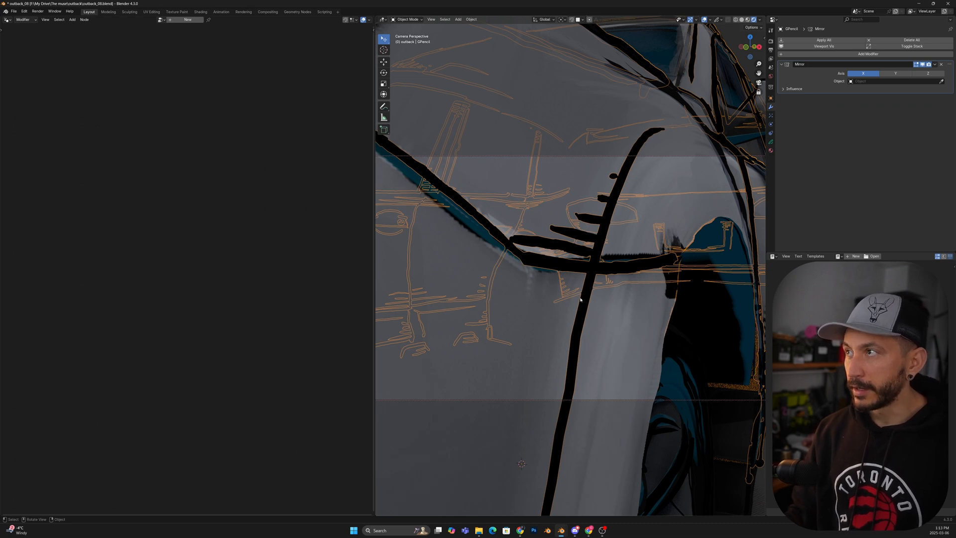
Add a mesh plane to the scene and rename it GreasePencilGEOMETRY
key(shift+a)
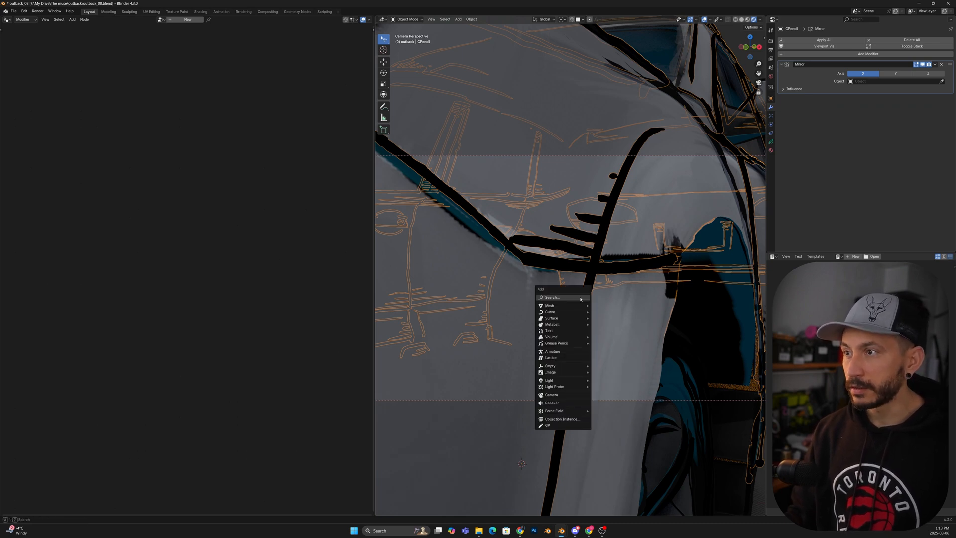
mouse_move(577, 306)
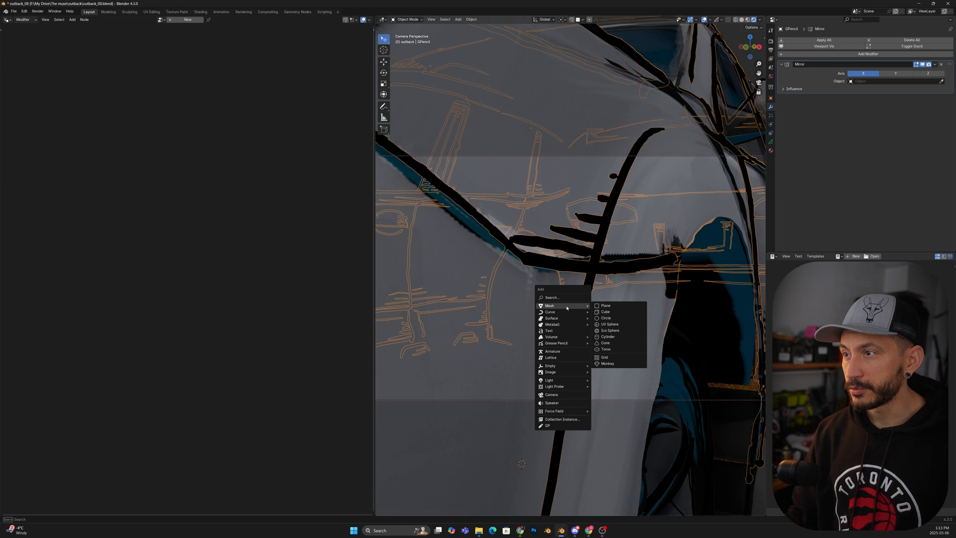
click(617, 309)
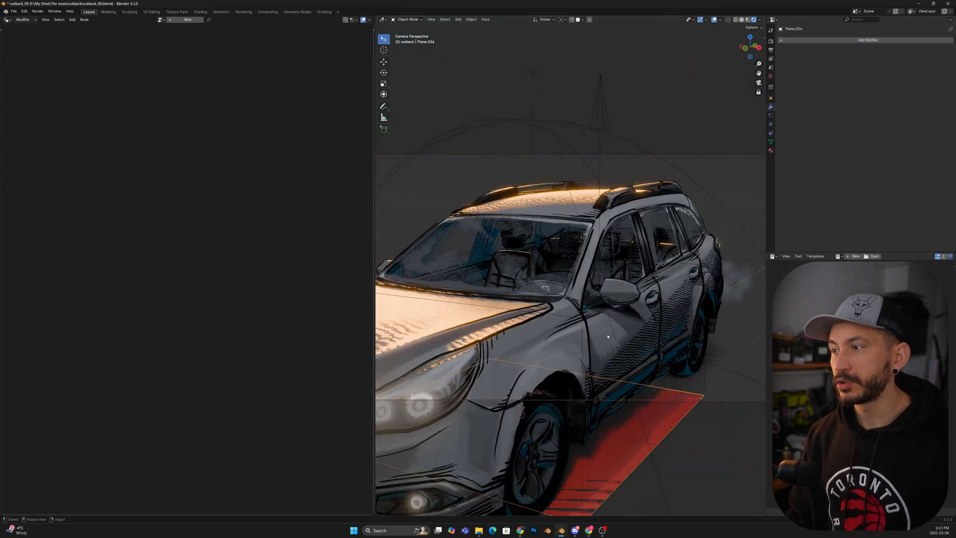
middle_drag(608, 337, 617, 314)
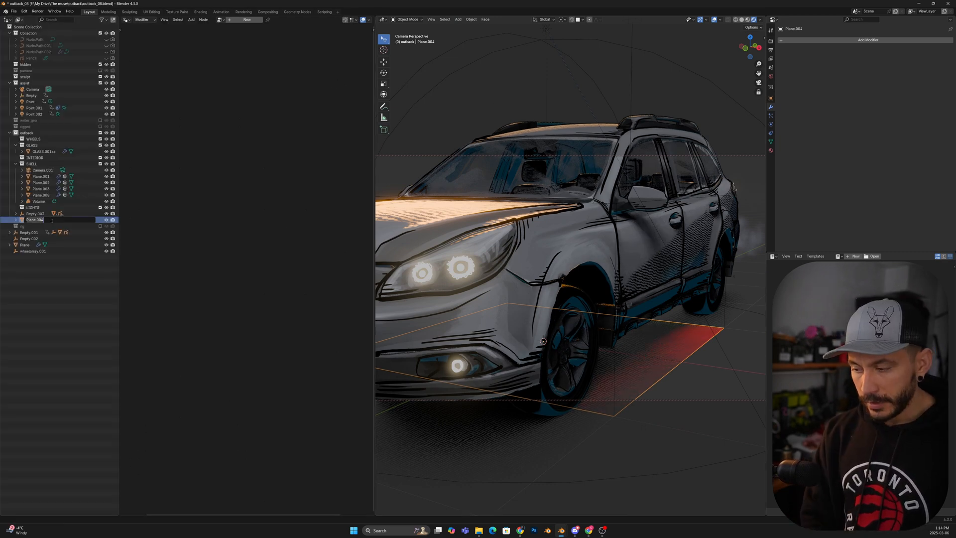
text(GreasePencilGEOMETRY)
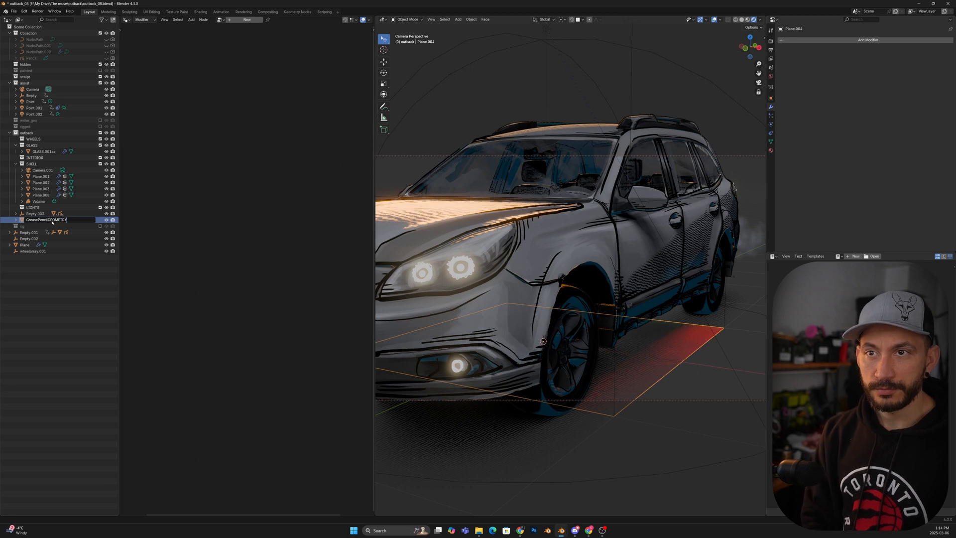
key(Return)
Move the car's Grease Pencil outline object into a new collection named GPtoMesh
click(583, 248)
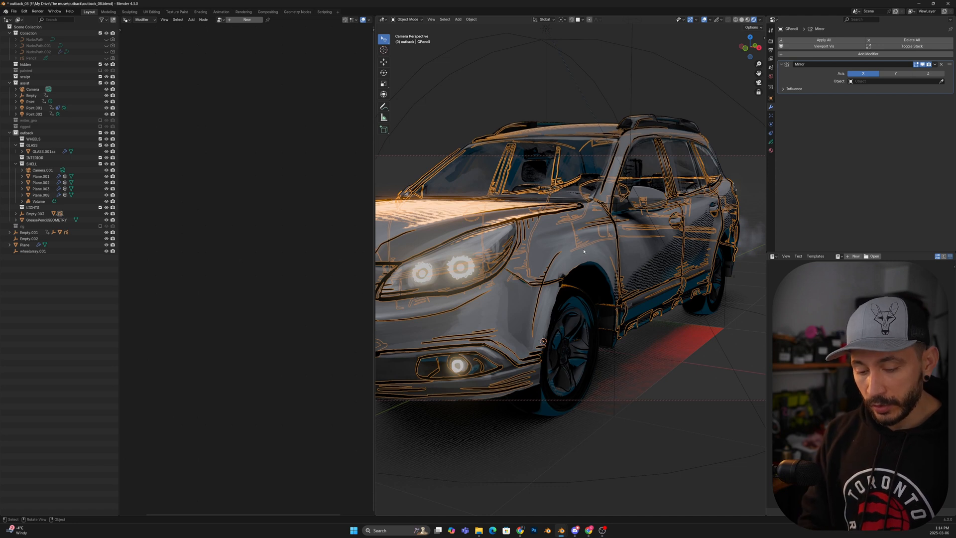
key(m)
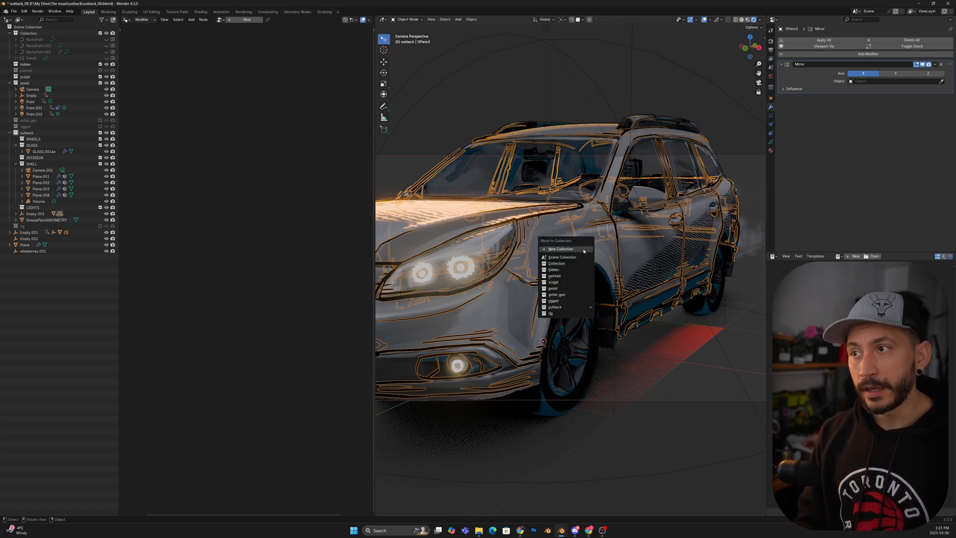
click(583, 249)
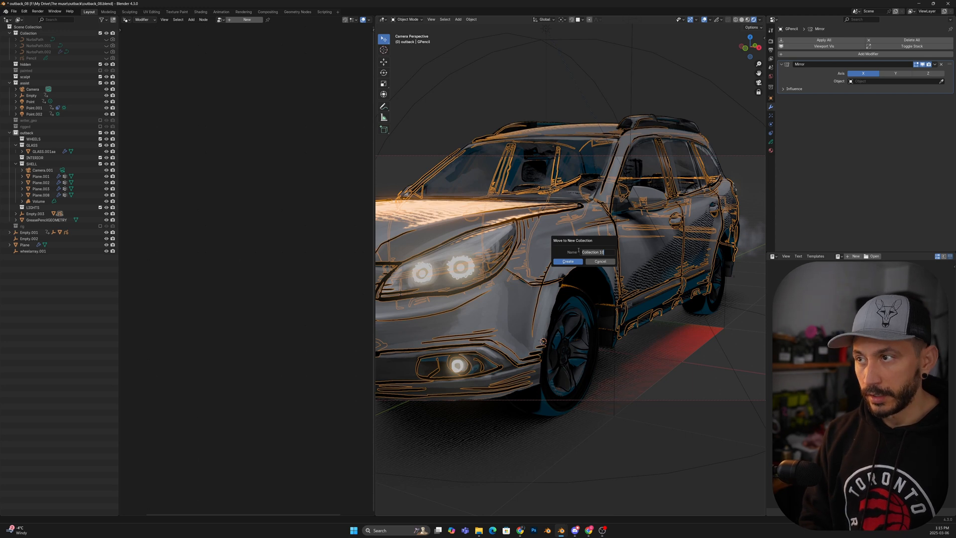
text(GP)
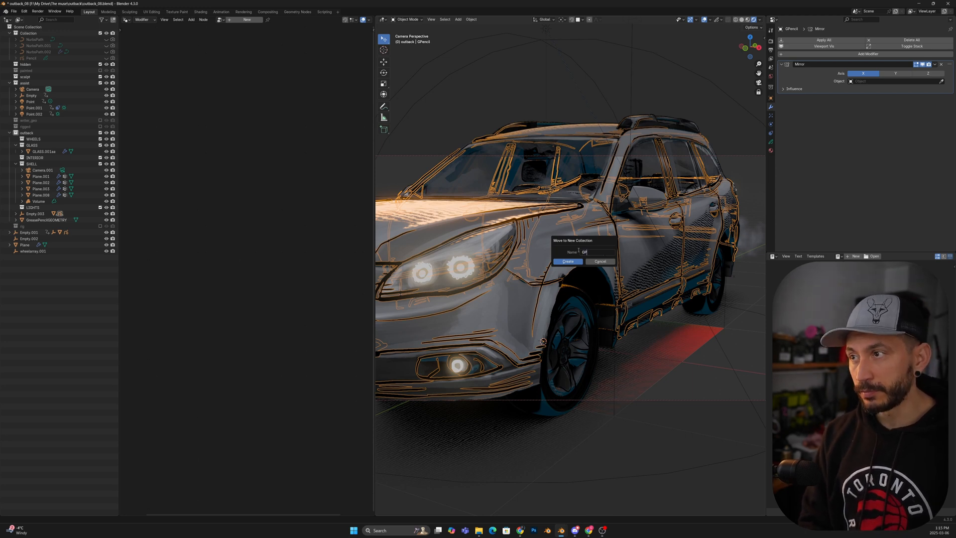
text(toMesh)
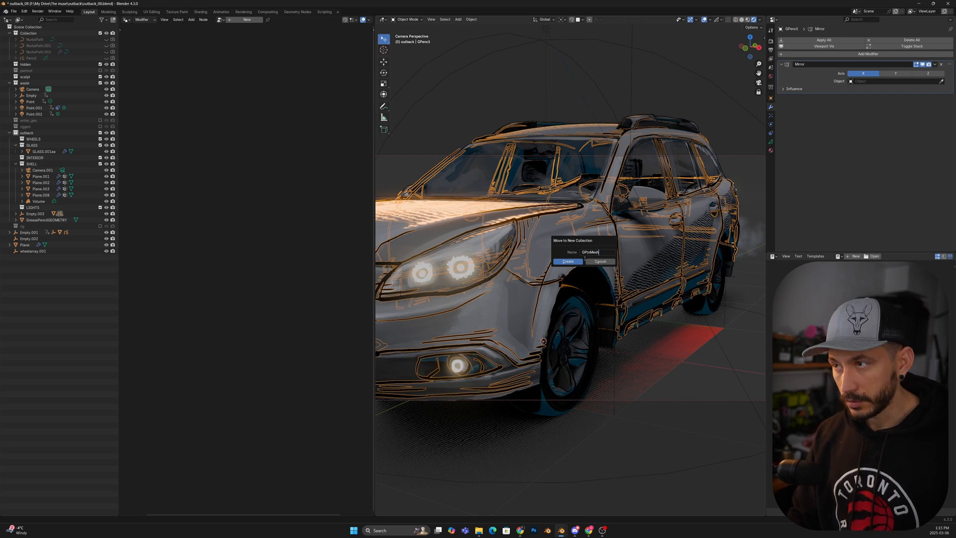
click(571, 263)
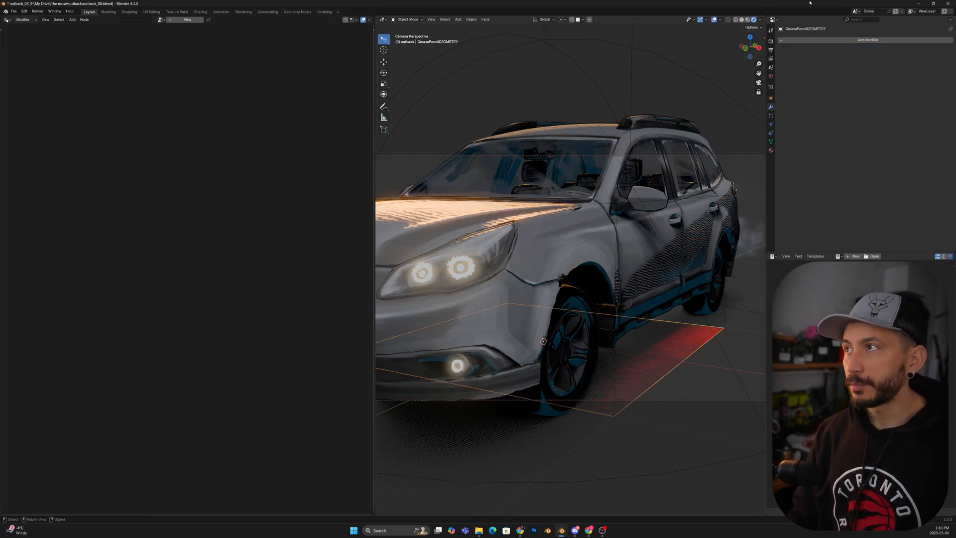
Add a Geometry Nodes modifier to the GreasePencilGEOMETRY plane and assign it the tutorial_nodes group
click(820, 41)
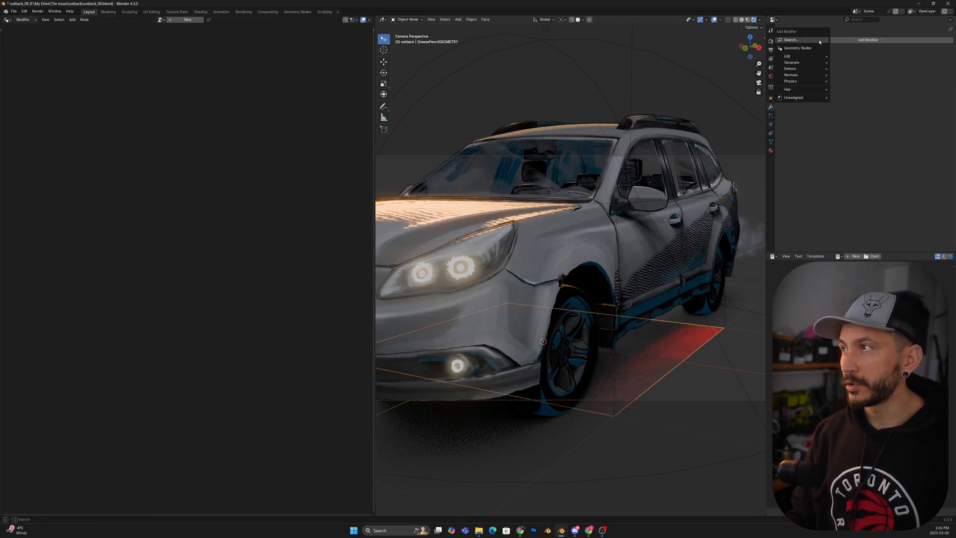
click(790, 48)
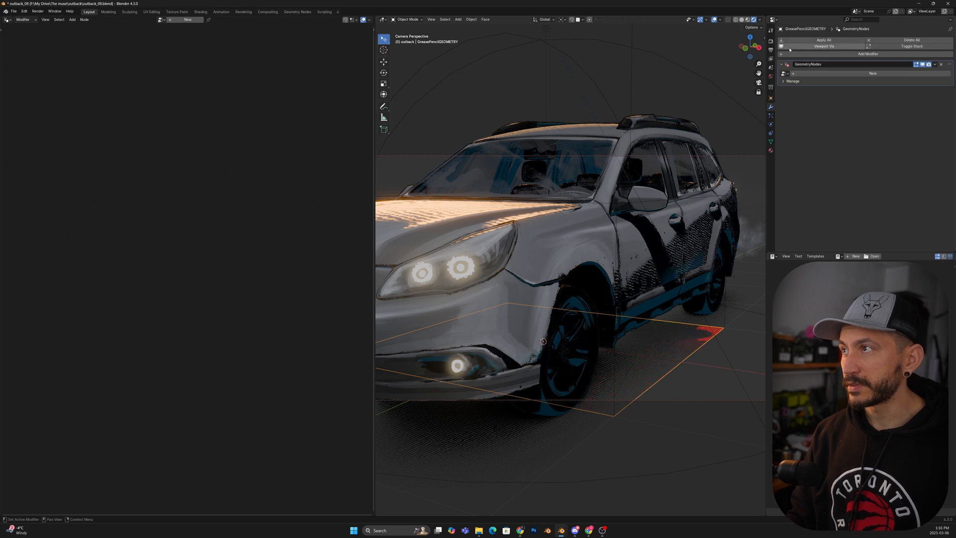
click(812, 81)
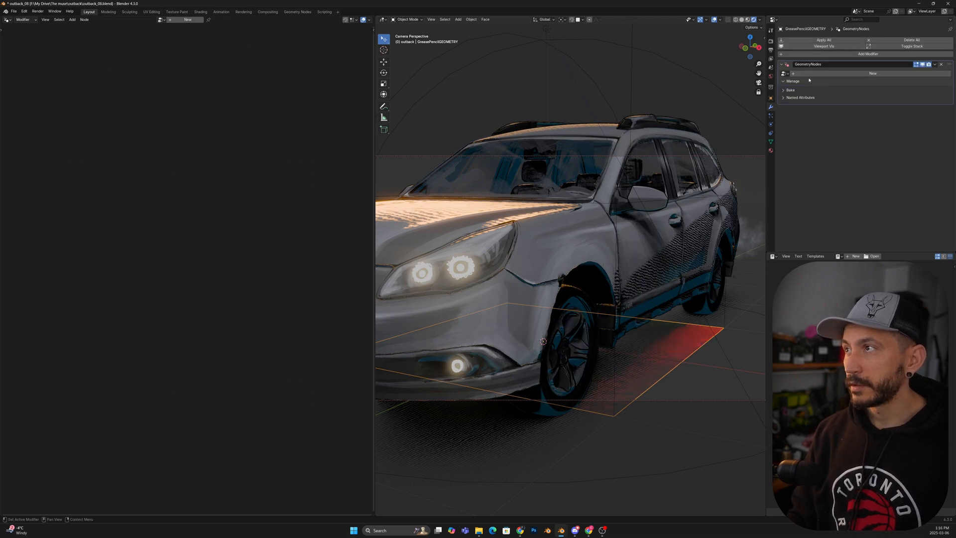
click(784, 73)
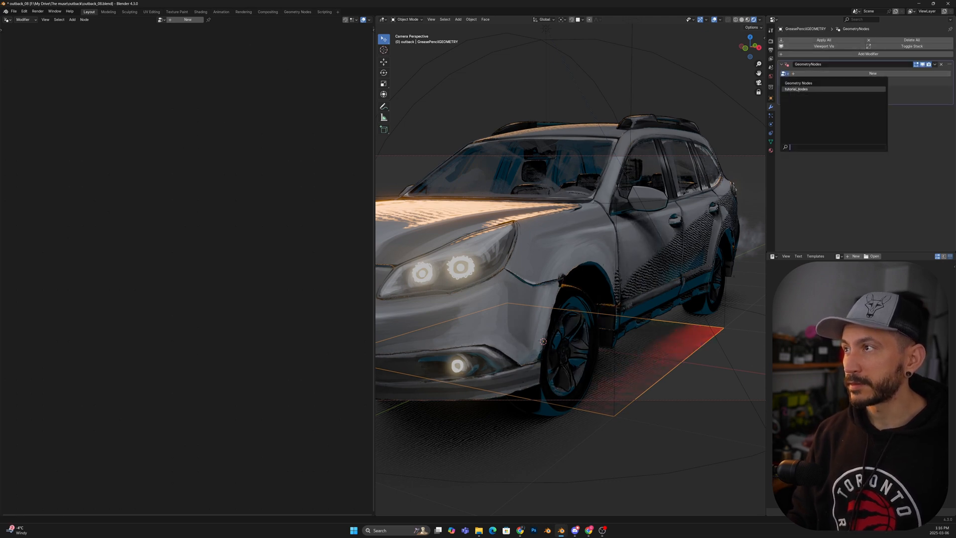
click(799, 90)
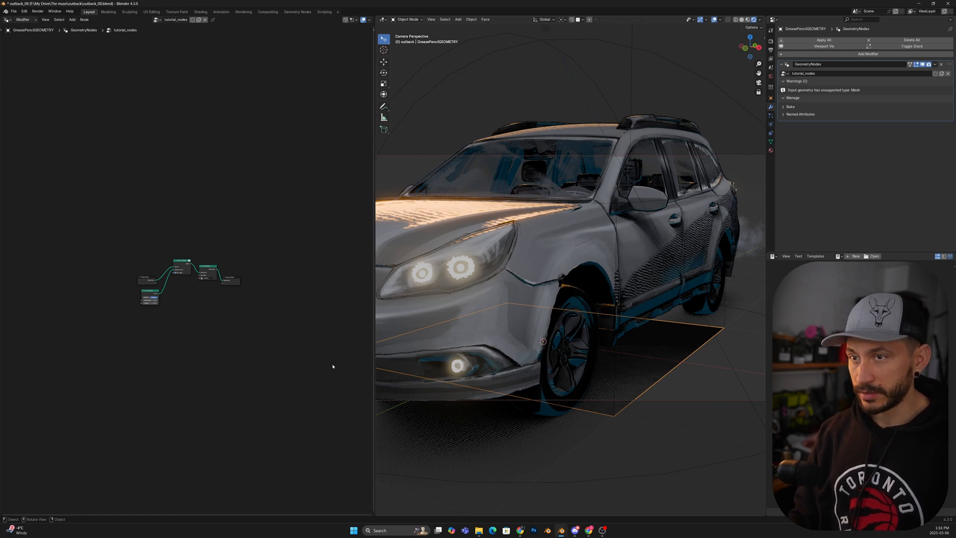
scroll(184, 318, up, 6)
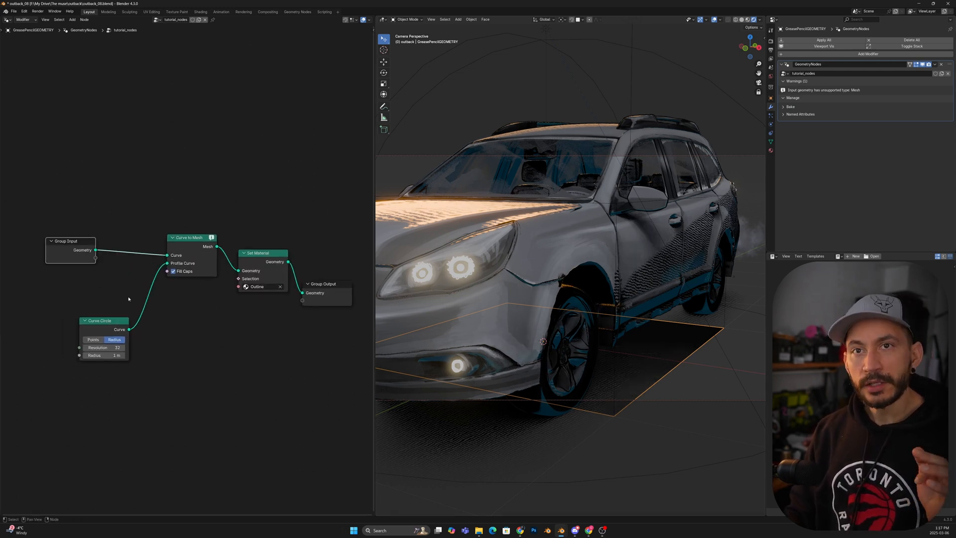
Delete the Group Input node and add a Collection Info node in its place before the Curve to Mesh node
drag(62, 249, 61, 253)
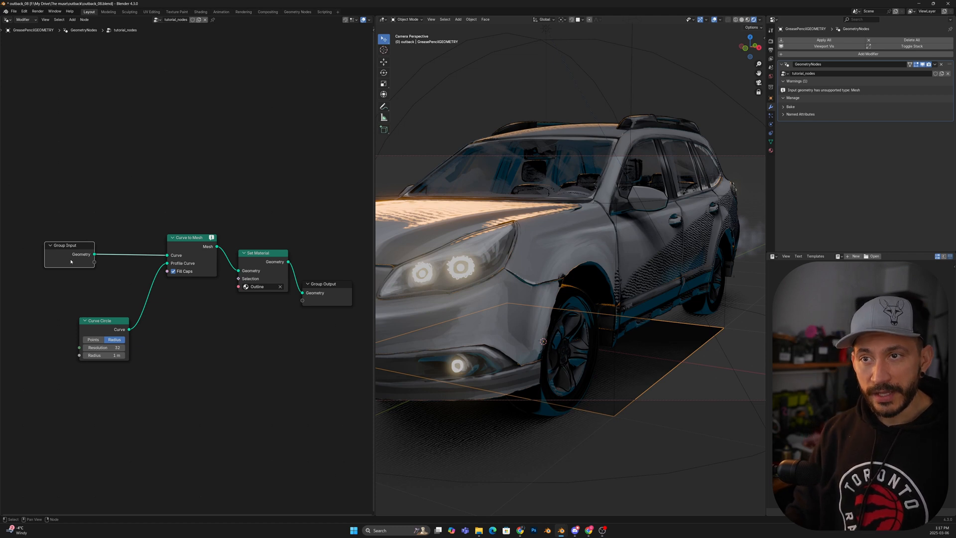
key(x)
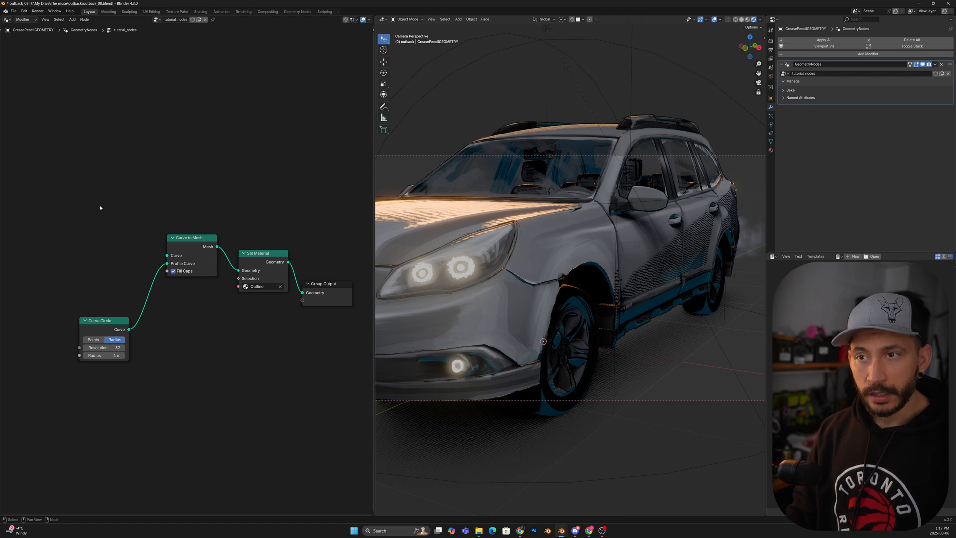
key(shift+a)
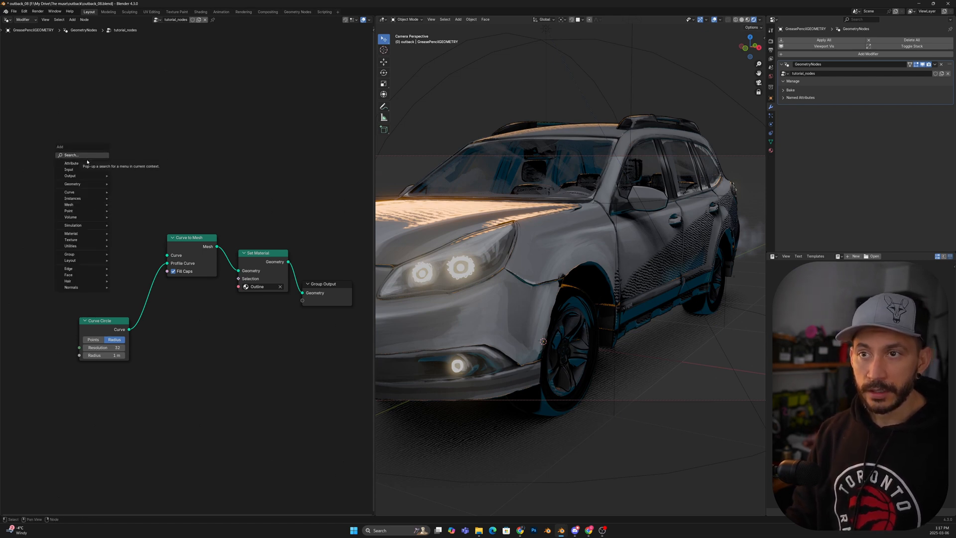
click(89, 155)
text(c)
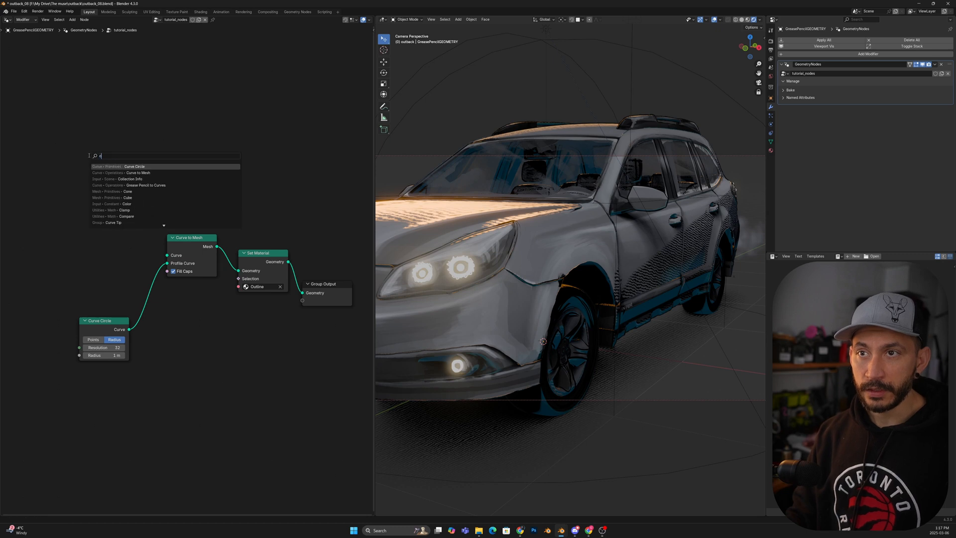
text(ole)
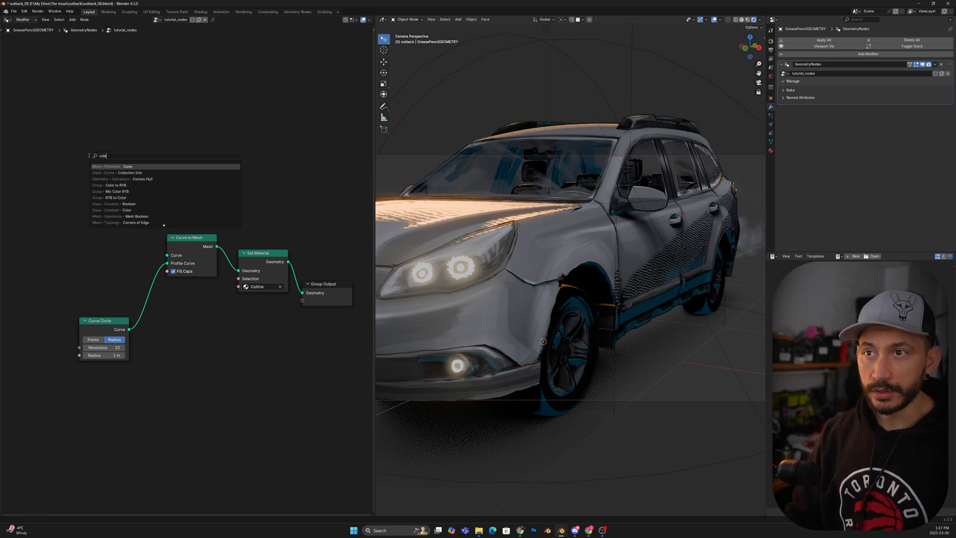
click(116, 173)
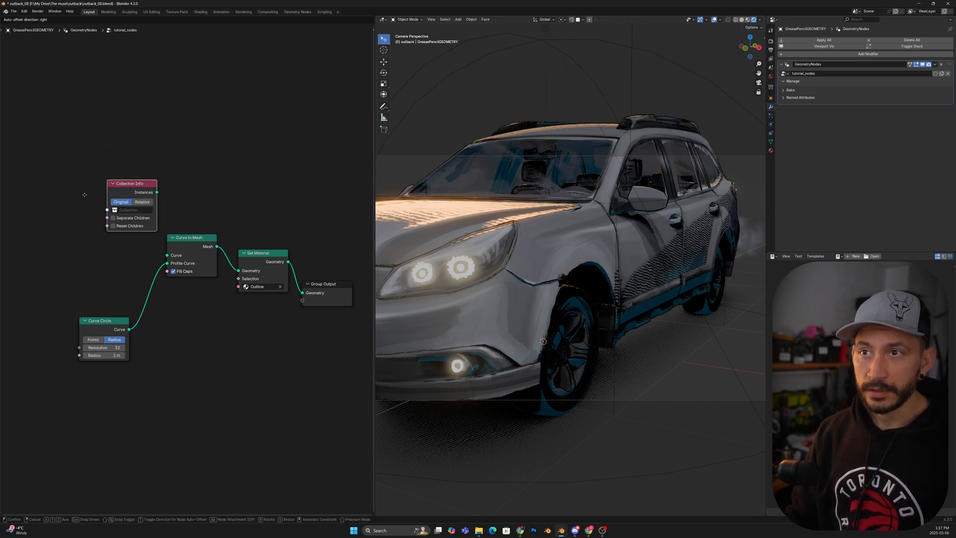
click(76, 221)
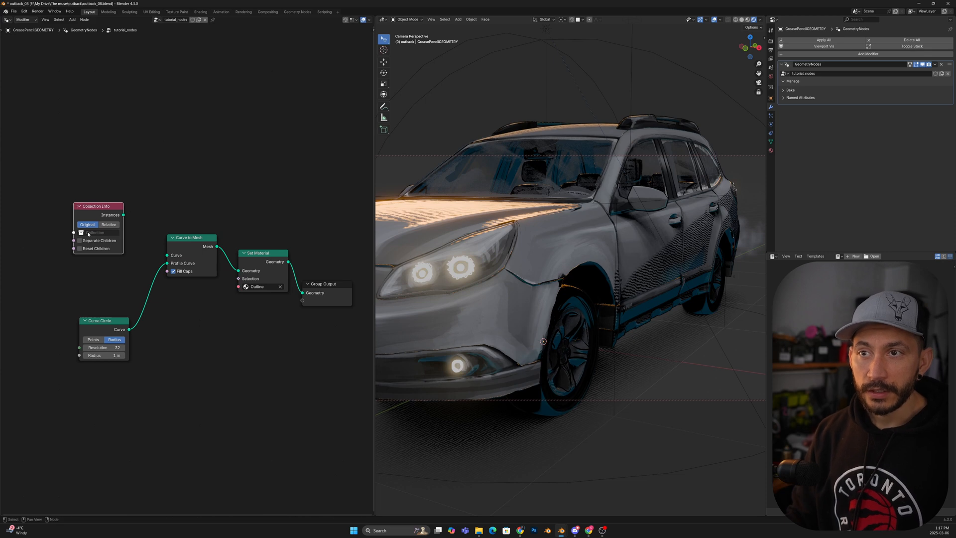
Set the Collection Info node to the GPtoMesh collection and connect its Instances output to the Curve input of Curve to Mesh
click(94, 233)
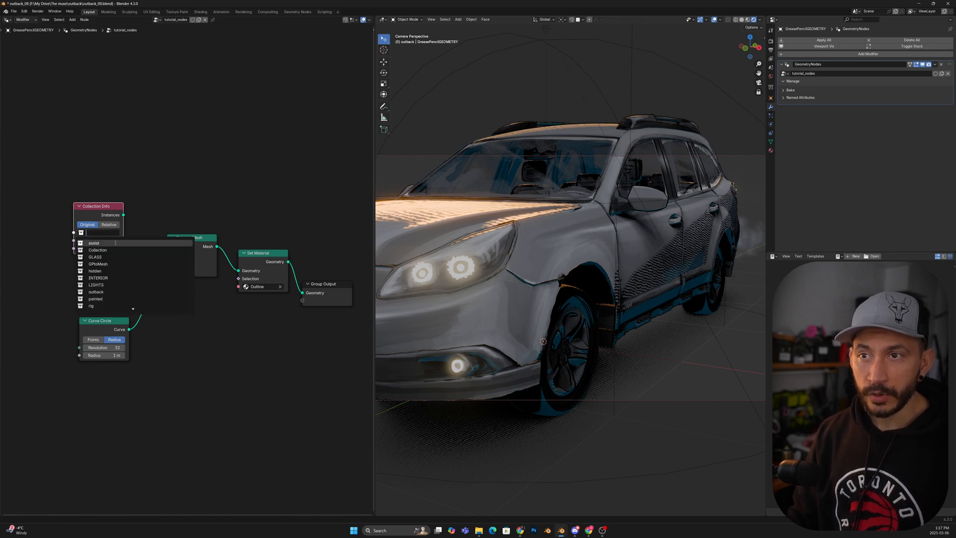
text(g)
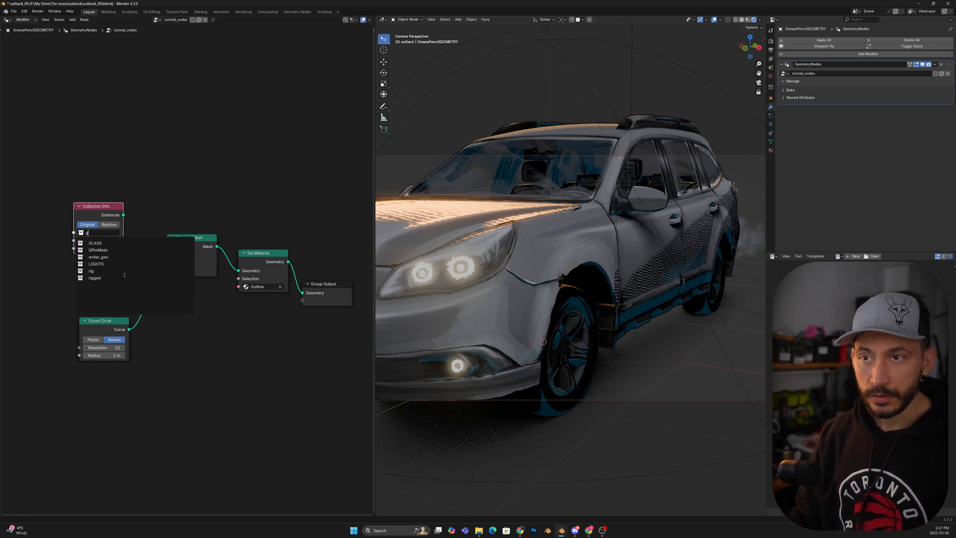
click(109, 250)
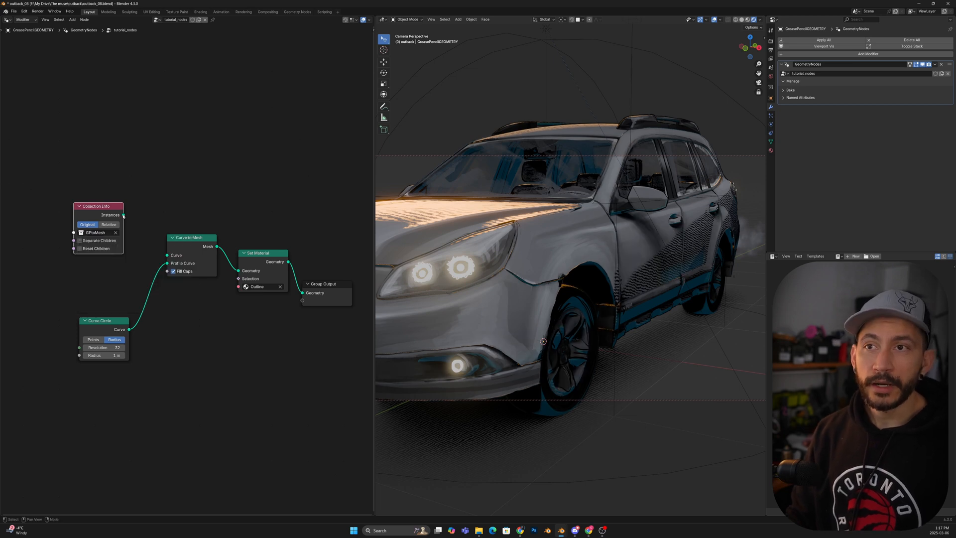
drag(123, 215, 169, 256)
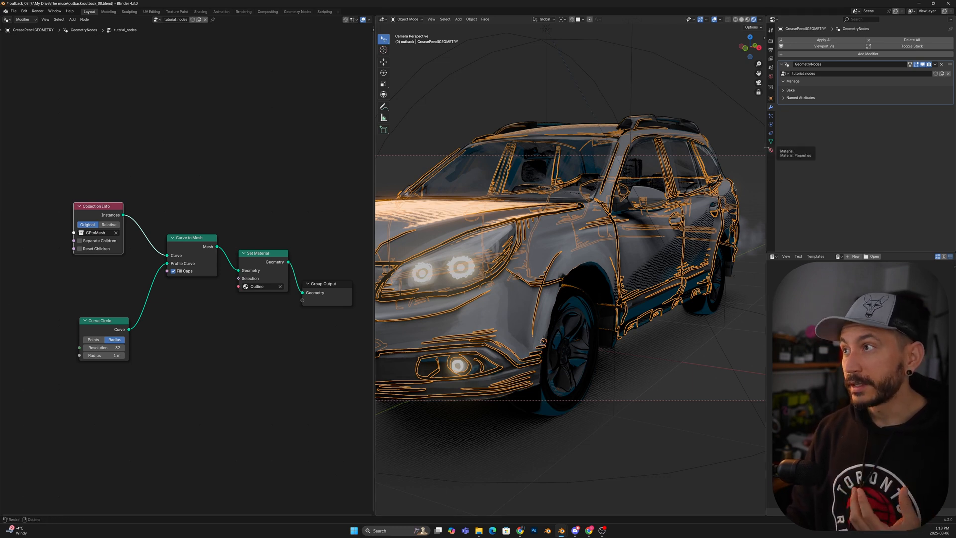
Disable shadow ray visibility for the GreasePencilGEOMETRY object and shift it slightly relative to the car body near the wheel arch
click(772, 99)
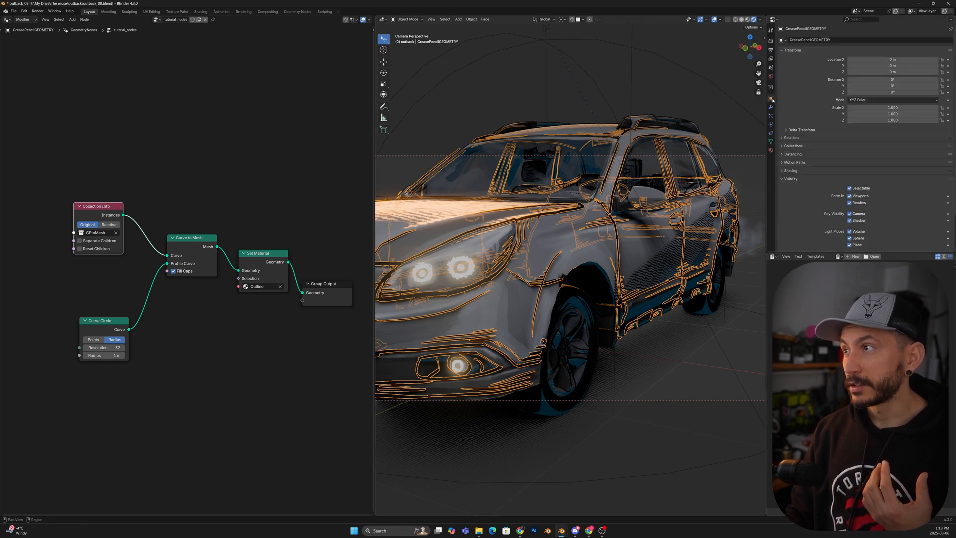
click(850, 220)
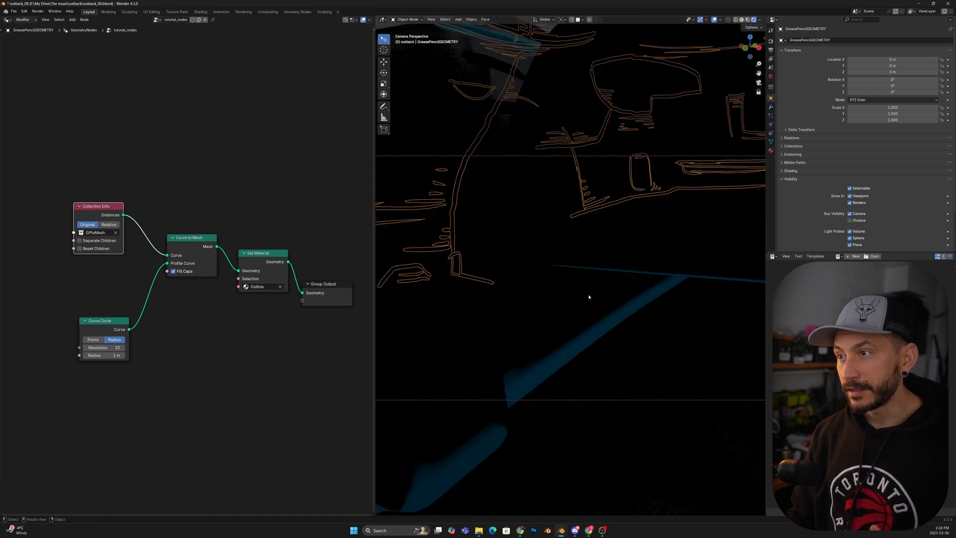
scroll(589, 297, down, 3)
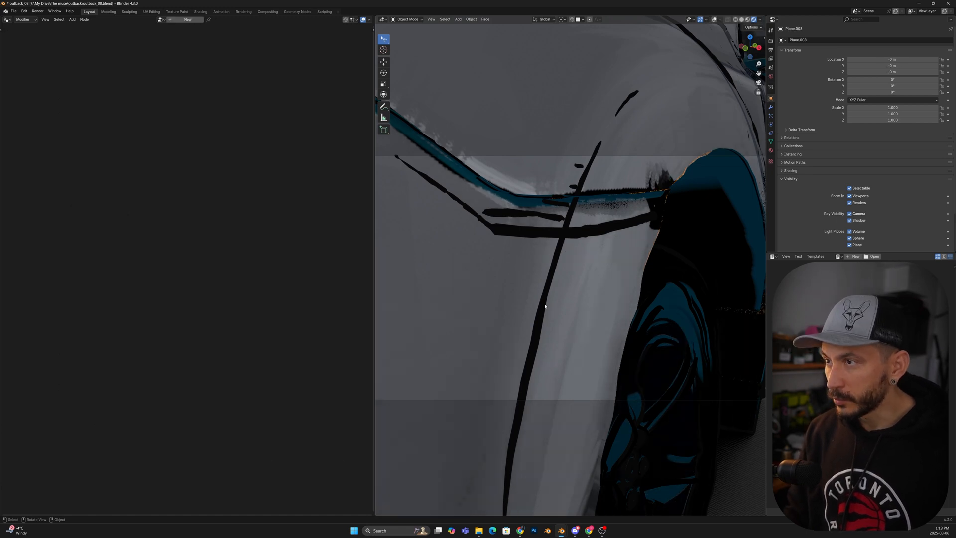
key(g)
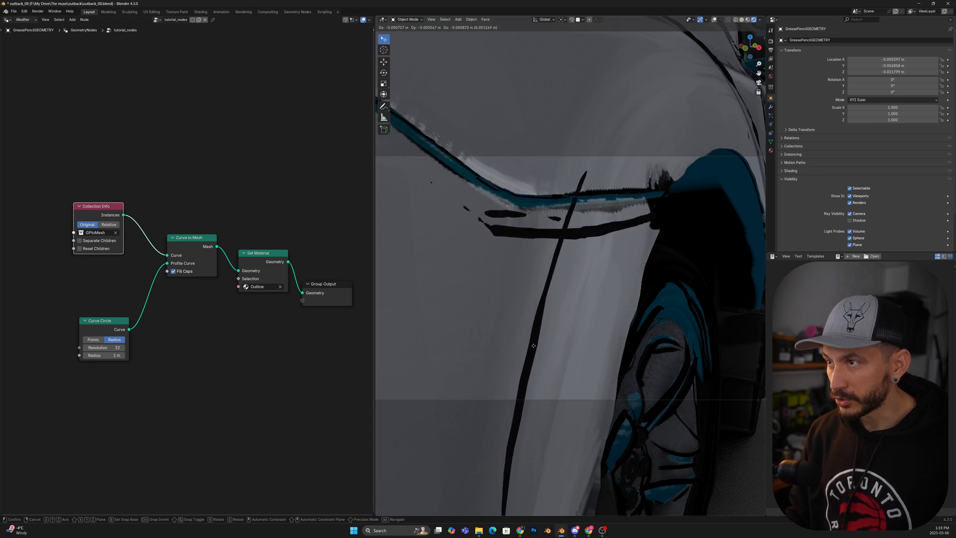
click(542, 277)
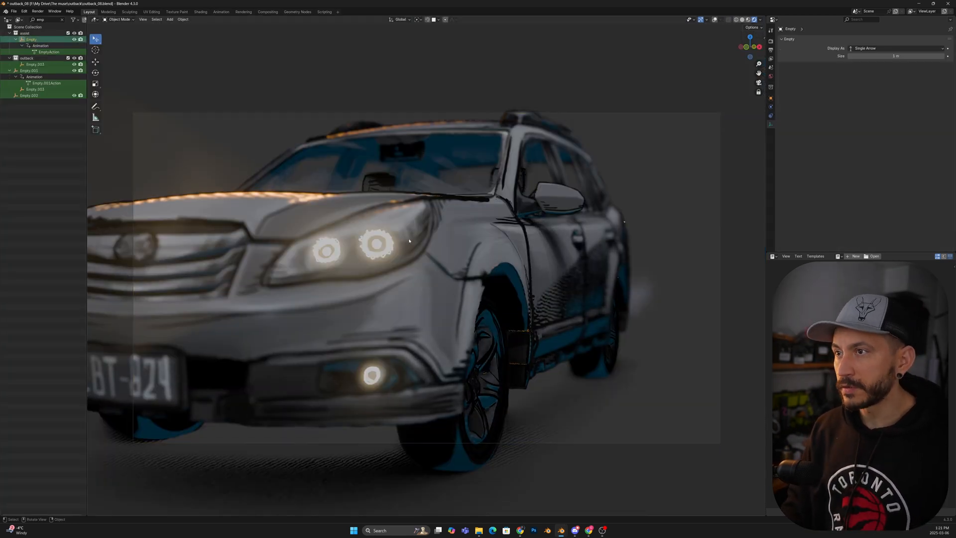
Enable snapping and move the selected Empty onto the car's headlight, checking its position with the viewport overlays
click(428, 20)
key(g)
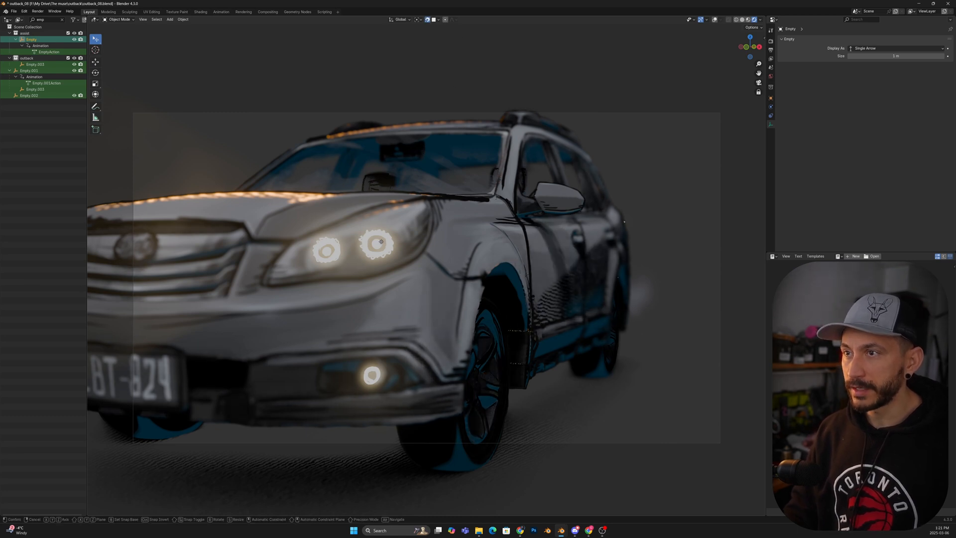
click(382, 243)
key(shift+alt+z)
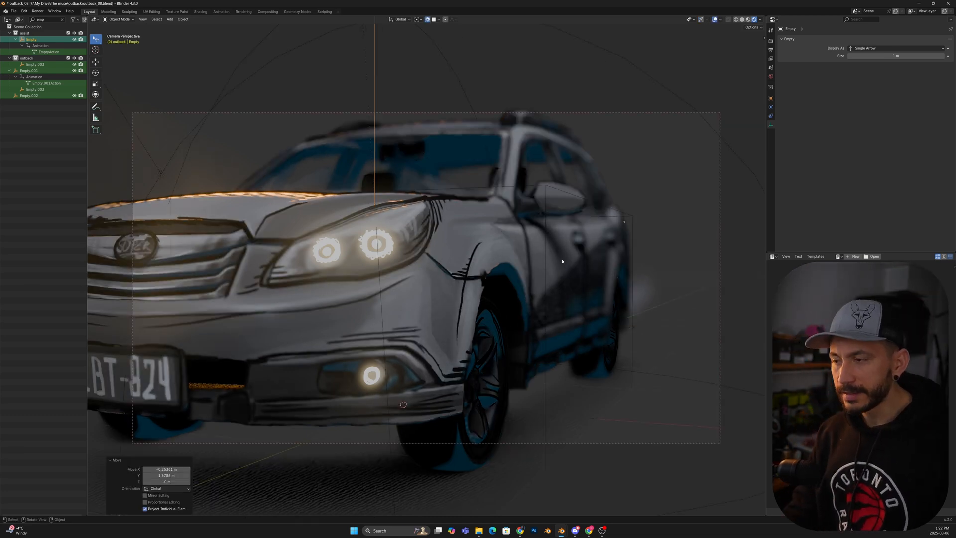
click(664, 203)
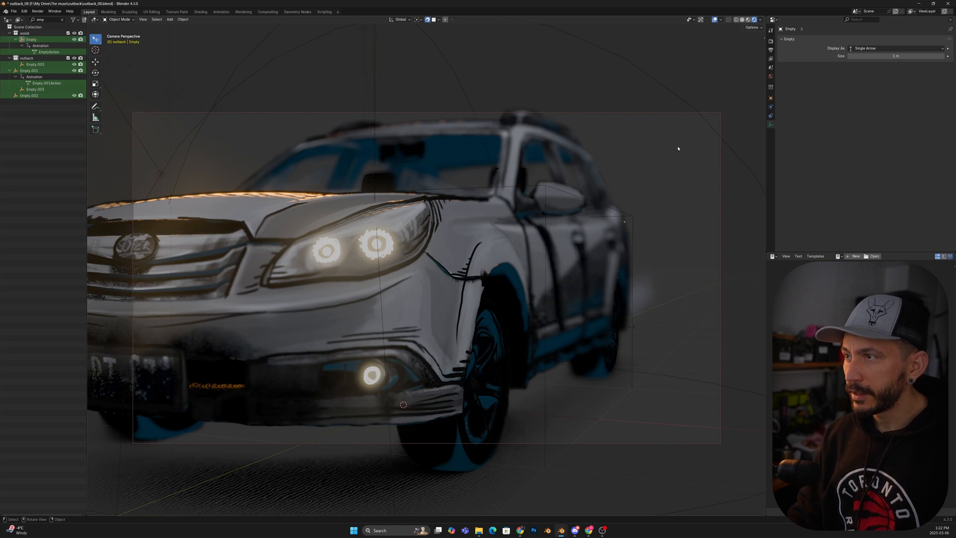
key(shift+alt+z)
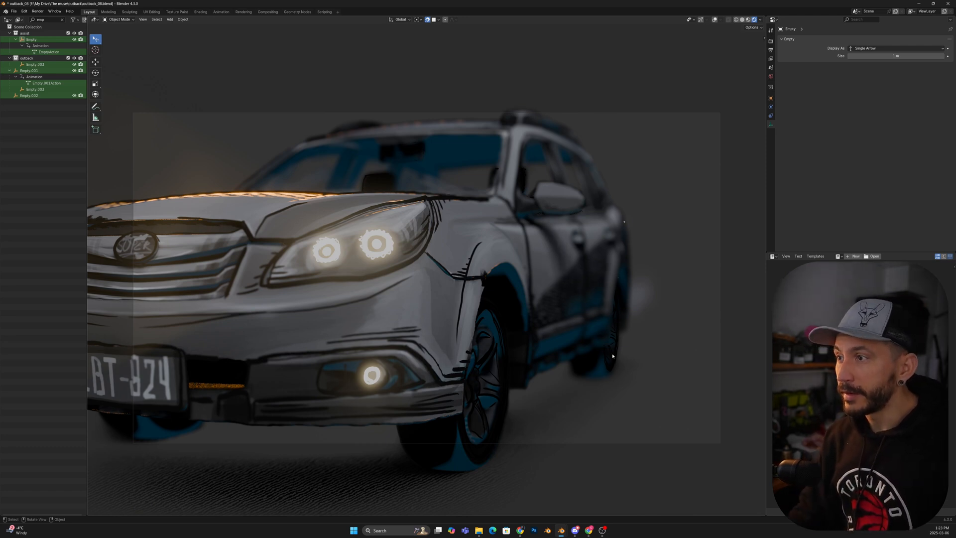
Move the Grease Pencil outlines of the car's rear wheels to the GPtoMesh collection, with the viewport overlays turned on
click(484, 360)
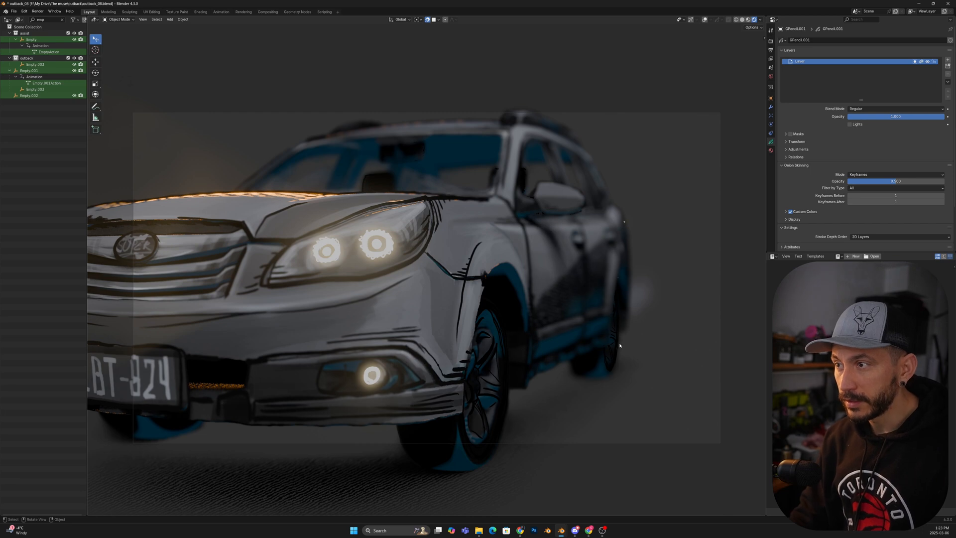
middle_drag(616, 346, 614, 346)
click(632, 350)
key(KP_Decimal)
middle_drag(459, 227, 407, 206)
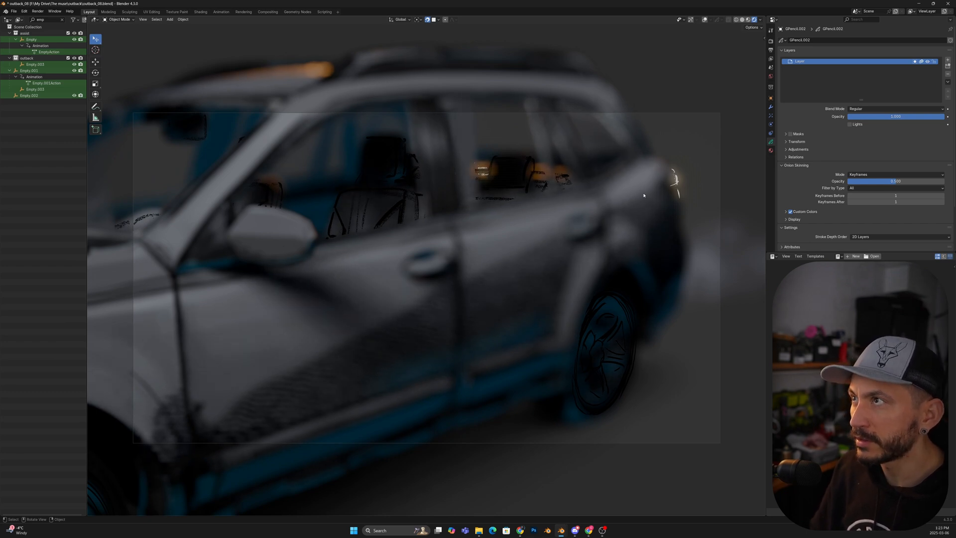
click(718, 20)
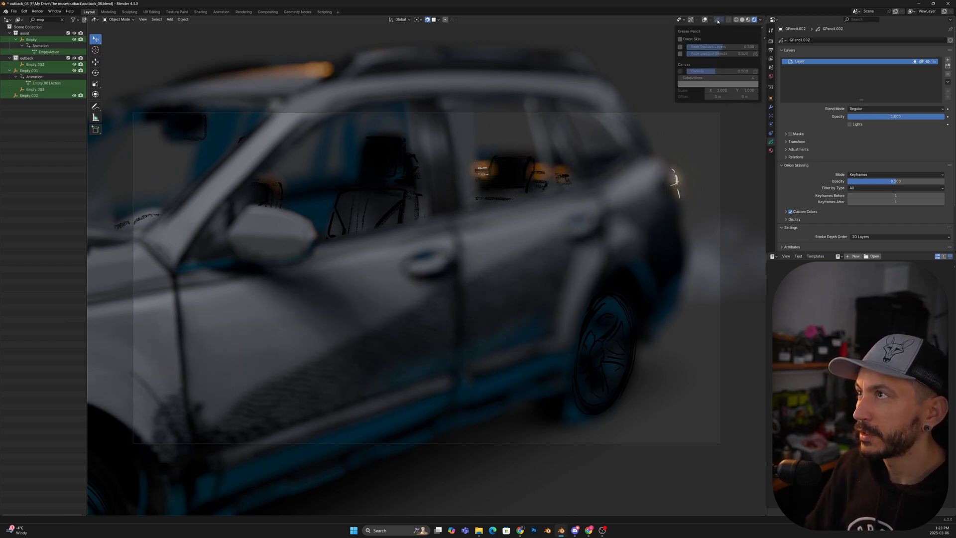
click(705, 19)
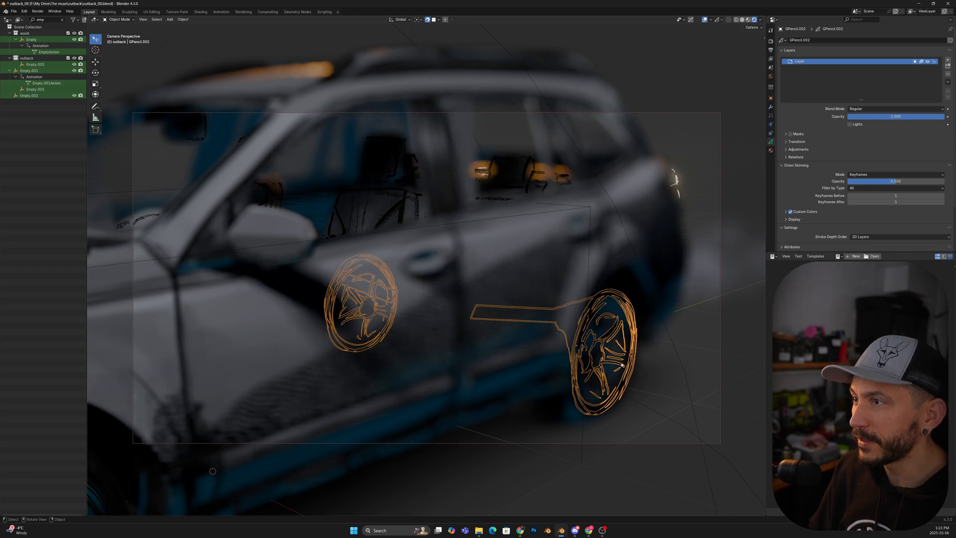
click(606, 331)
click(629, 319)
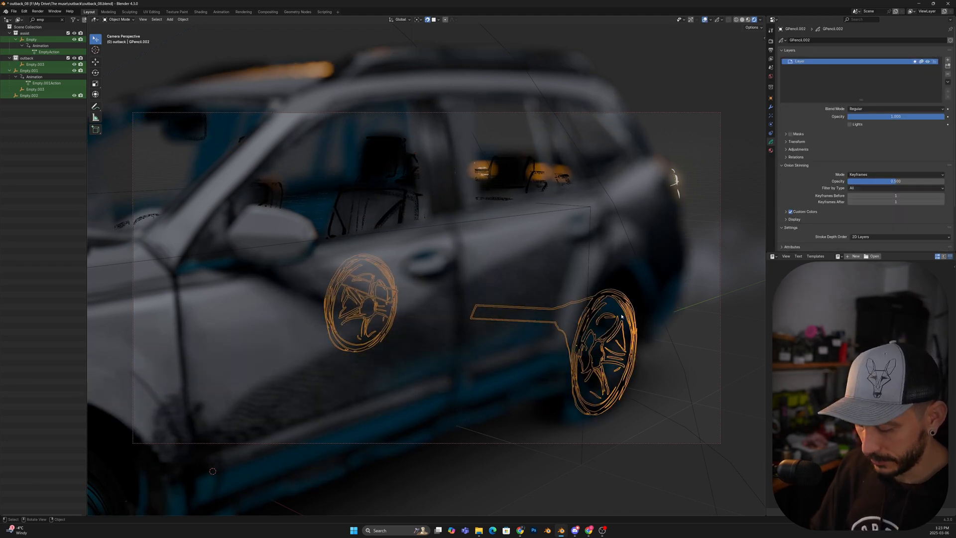
key(m)
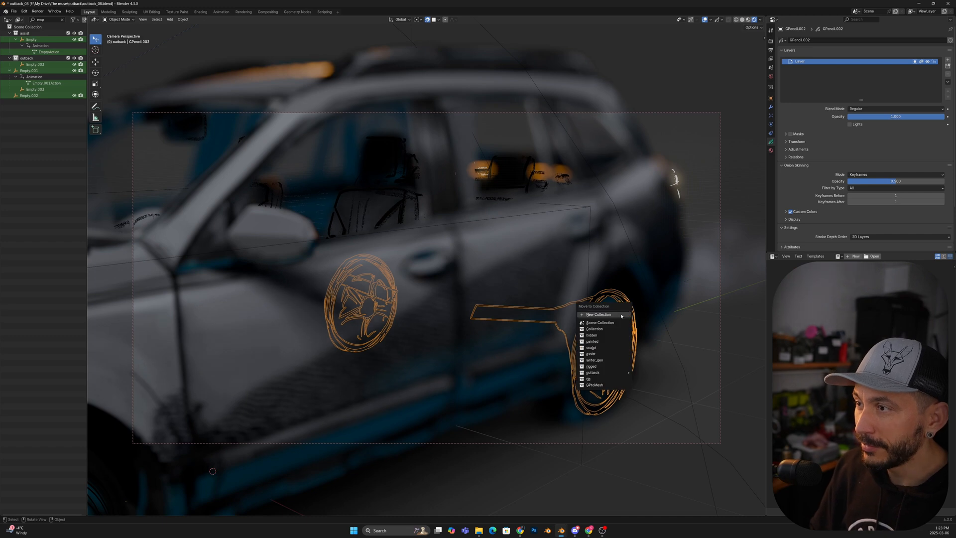
click(599, 386)
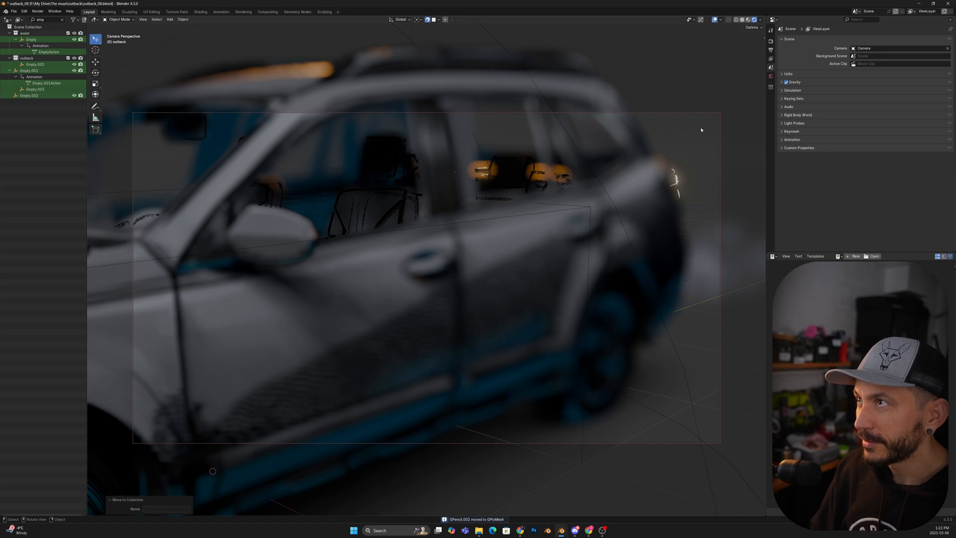
Pick the Grease Pencil outlines of the car's interior through the side window and move them to the GPtoMesh collection
click(614, 242)
middle_drag(615, 243, 562, 280)
middle_drag(352, 210, 318, 174)
mouse_move(319, 174)
shift+middle_down()
mouse_move(412, 277)
mouse_move(339, 318)
shift+middle_up()
scroll(592, 184, up, 2)
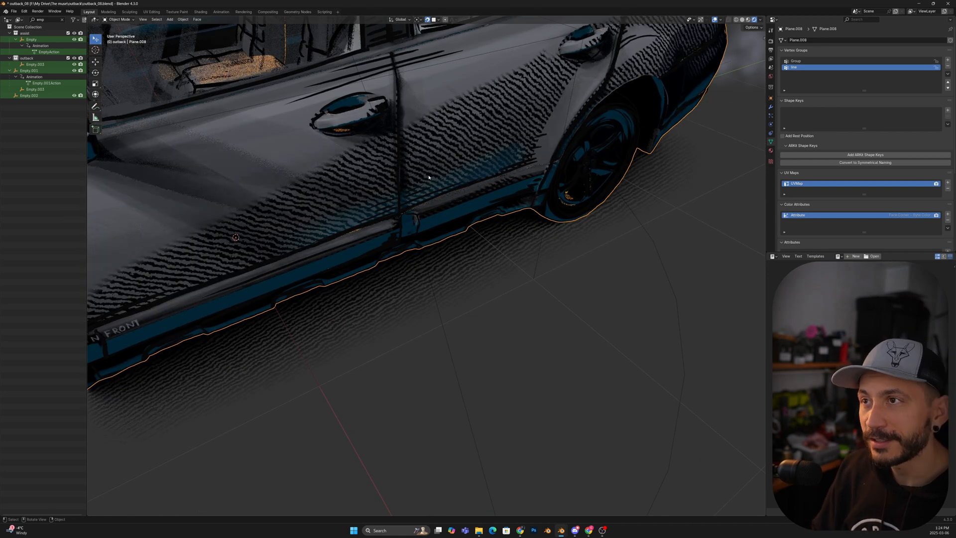
middle_drag(429, 176, 334, 65)
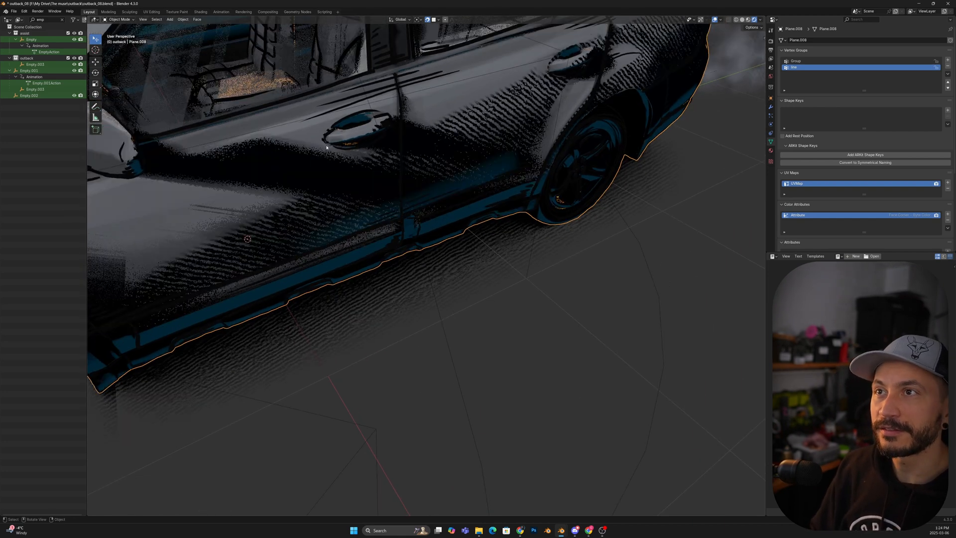
alt+click(338, 65)
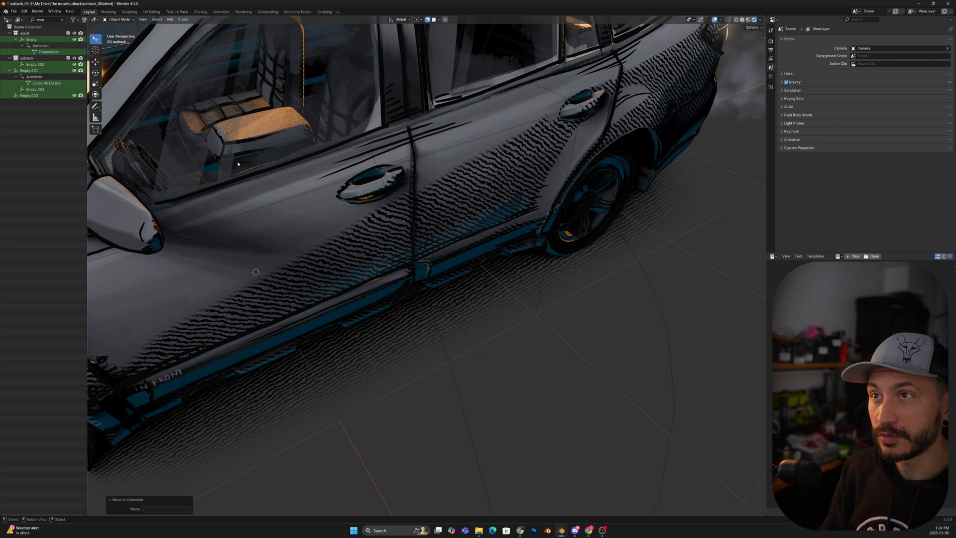
middle_drag(238, 164, 334, 154)
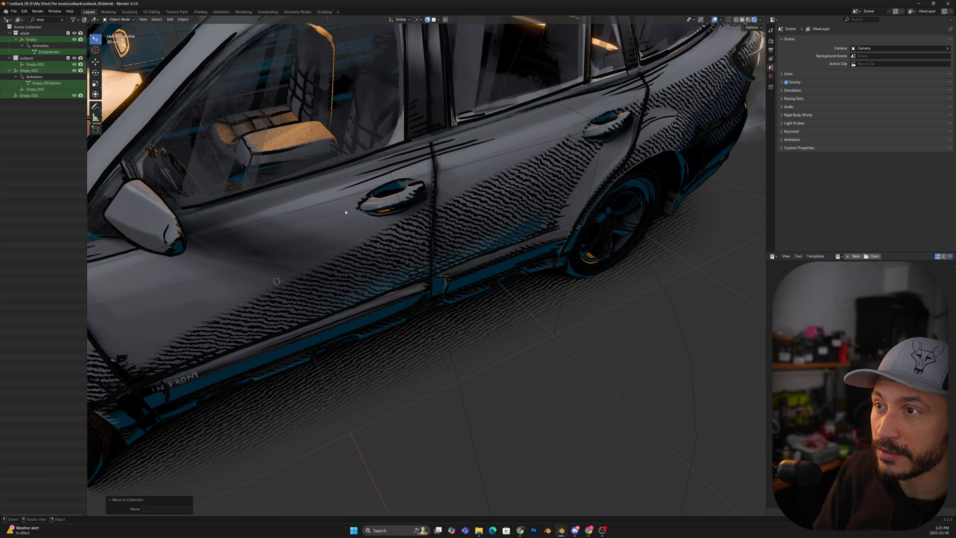
scroll(346, 213, down, 2)
scroll(369, 271, down, 2)
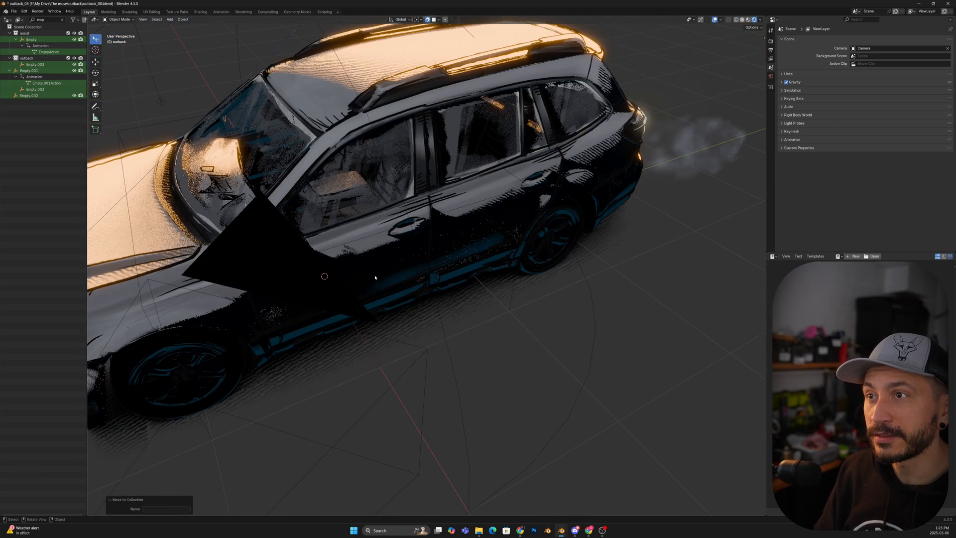
middle_drag(375, 278, 384, 266)
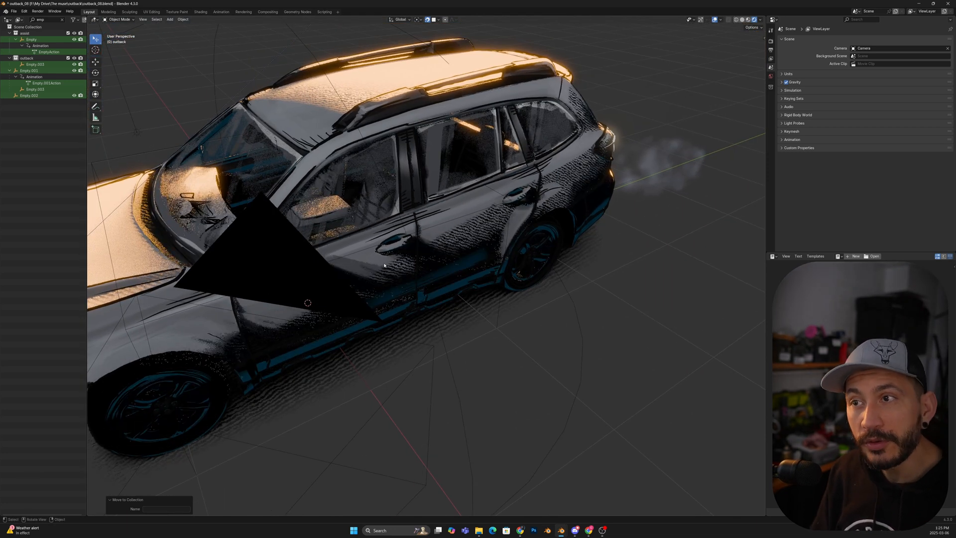